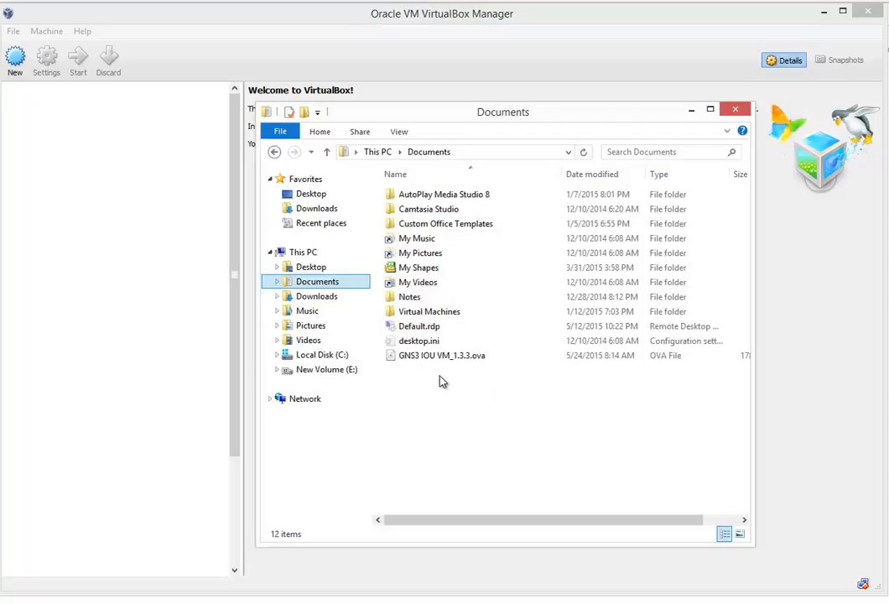
Step: Import the GNS3 IOU VM_1.3.3.ova appliance from the Documents folder into VirtualBox with its suggested settings
left_click(413, 360)
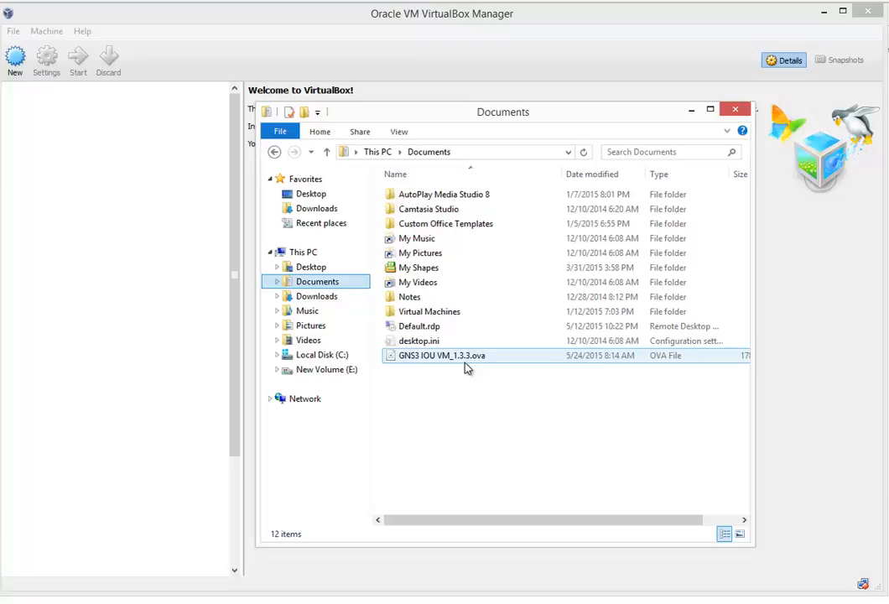
left_click(115, 190)
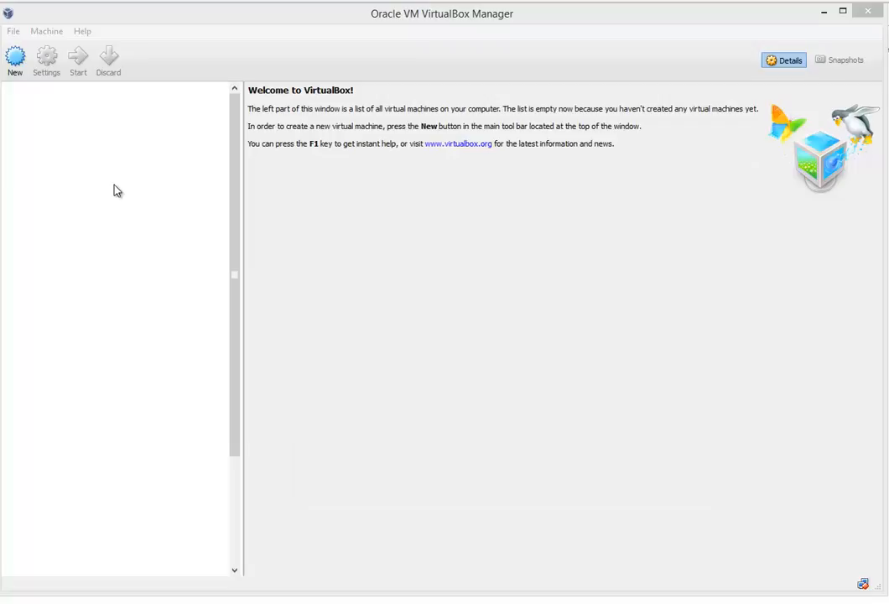
left_click(14, 34)
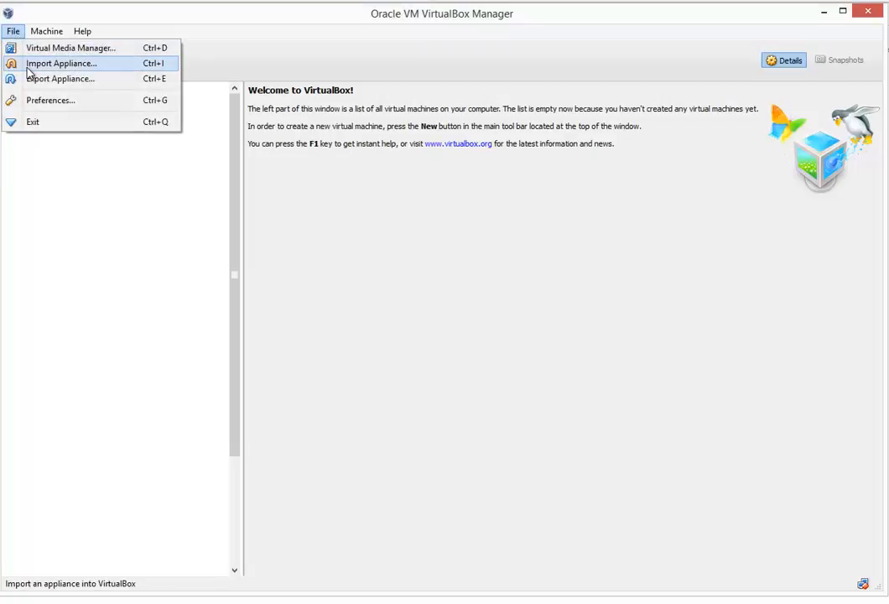
left_click(29, 72)
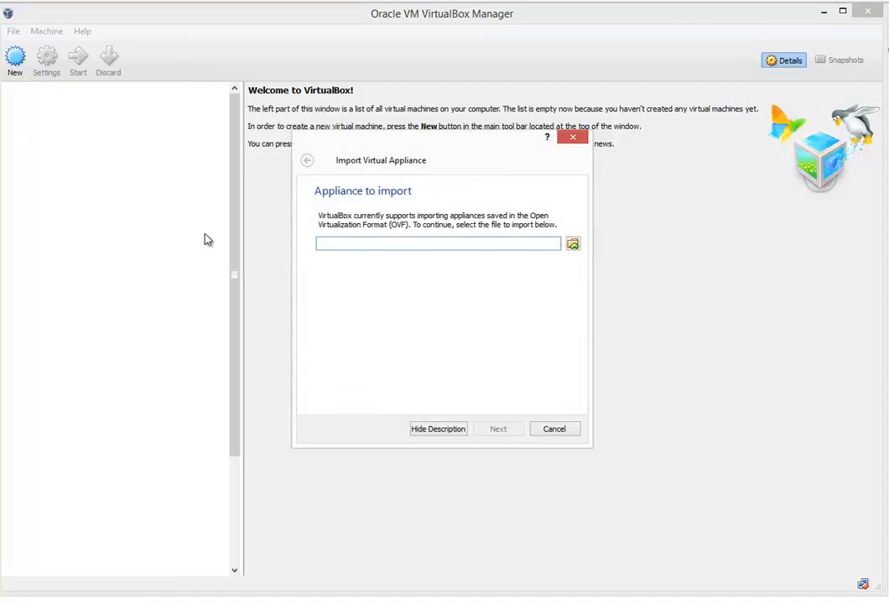
left_click(573, 243)
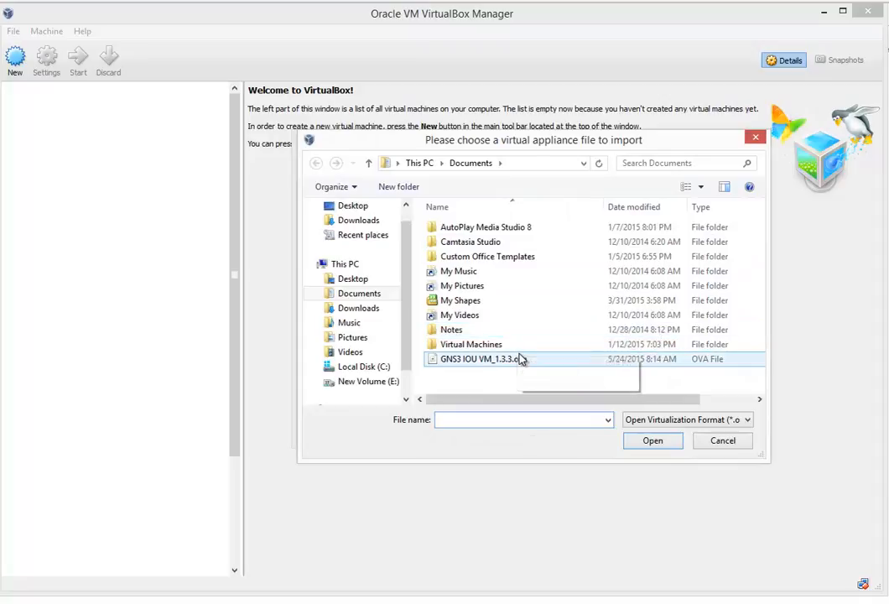
double_click(521, 360)
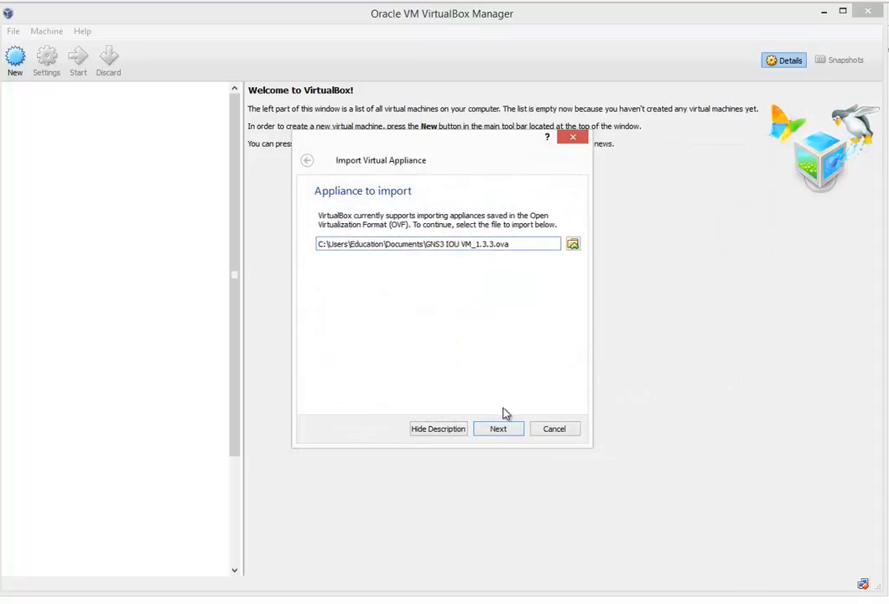
left_click(495, 430)
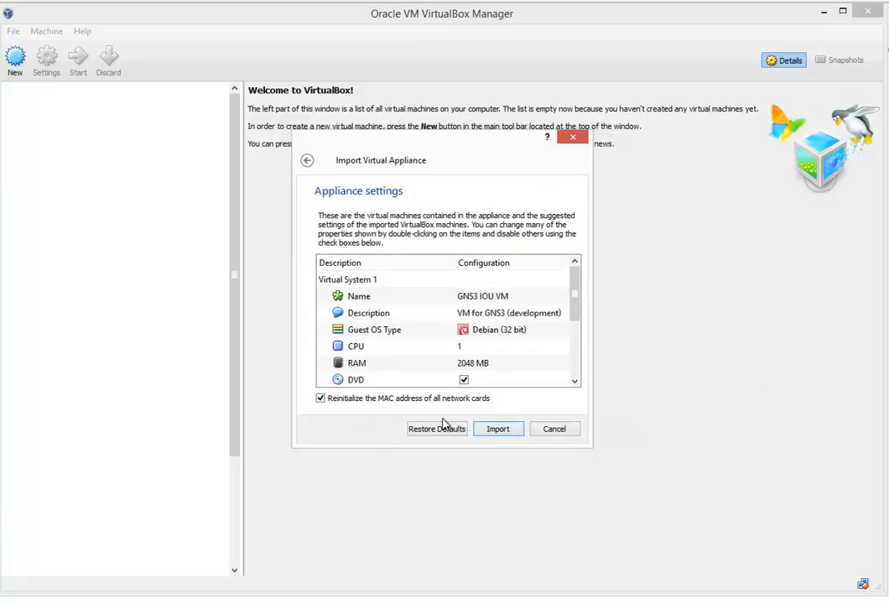
left_click(499, 429)
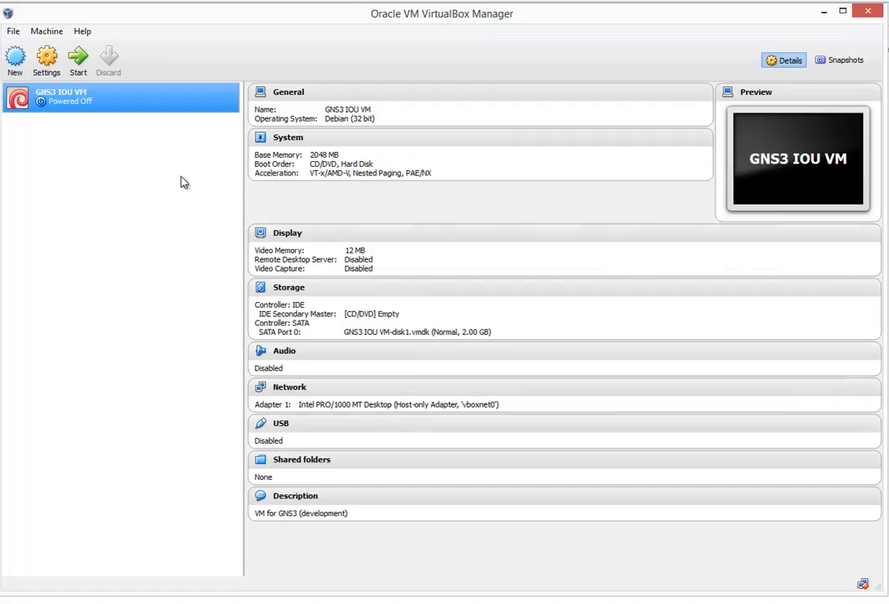
Step: Start the GNS3 IOU VM, accepting the VirtualBox Host-Only Ethernet Adapter for network adapter 1
left_click(74, 62)
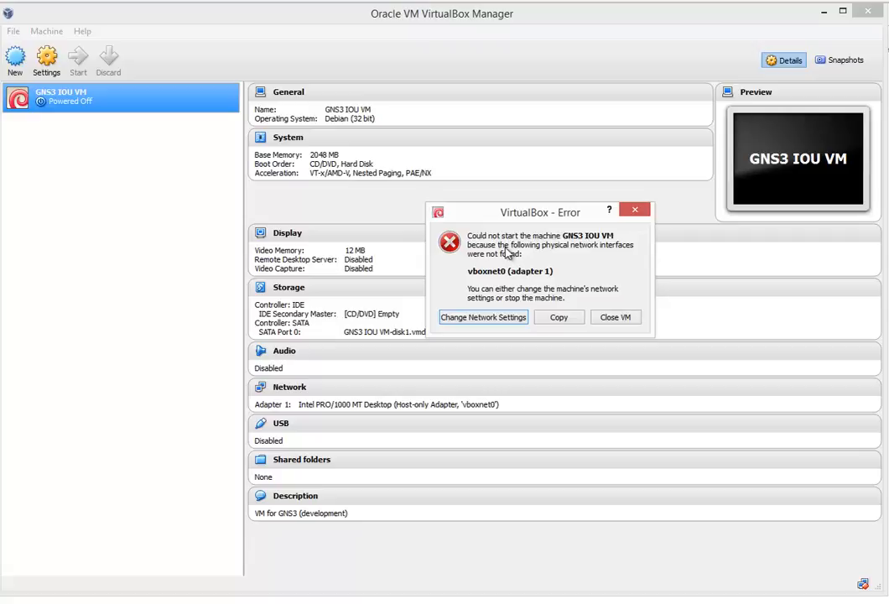
left_click(494, 317)
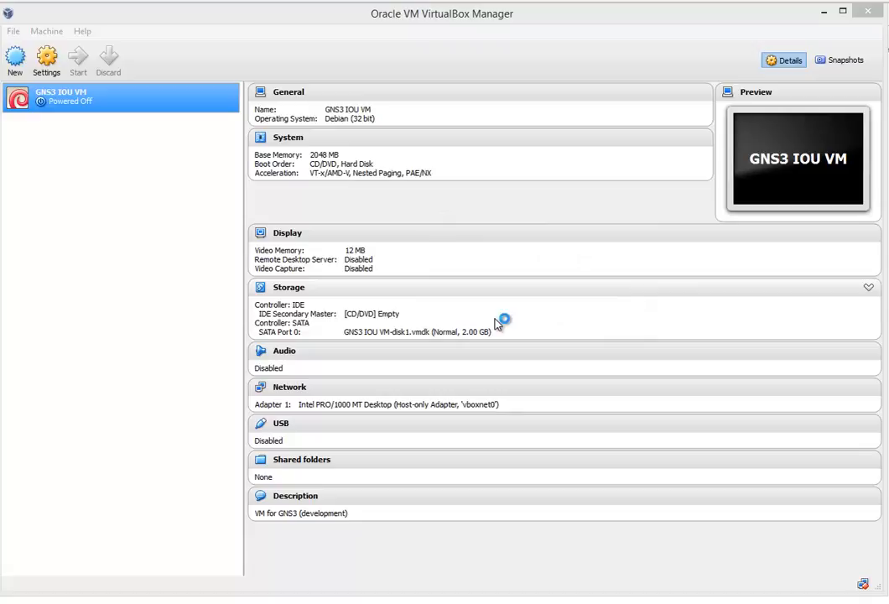
left_click_drag(411, 211, 362, 158)
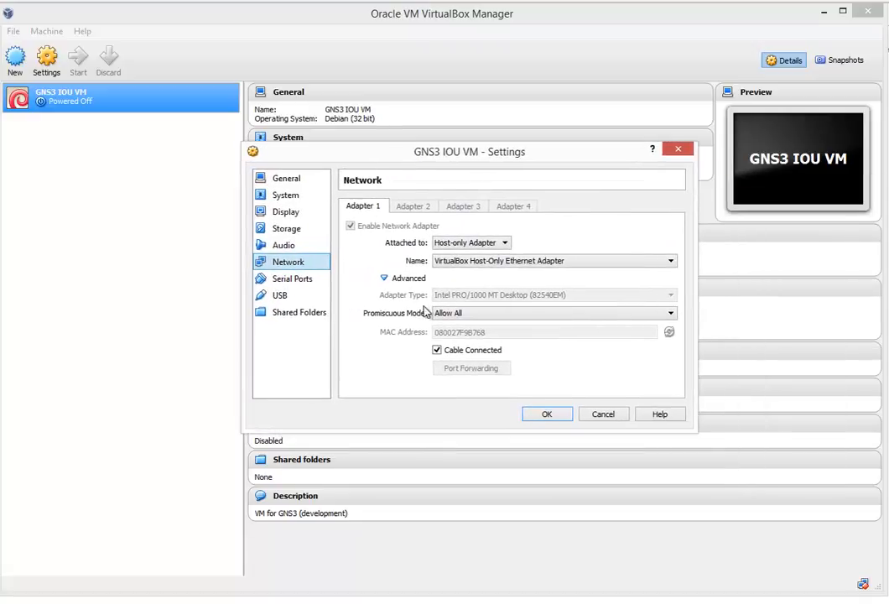
left_click(545, 414)
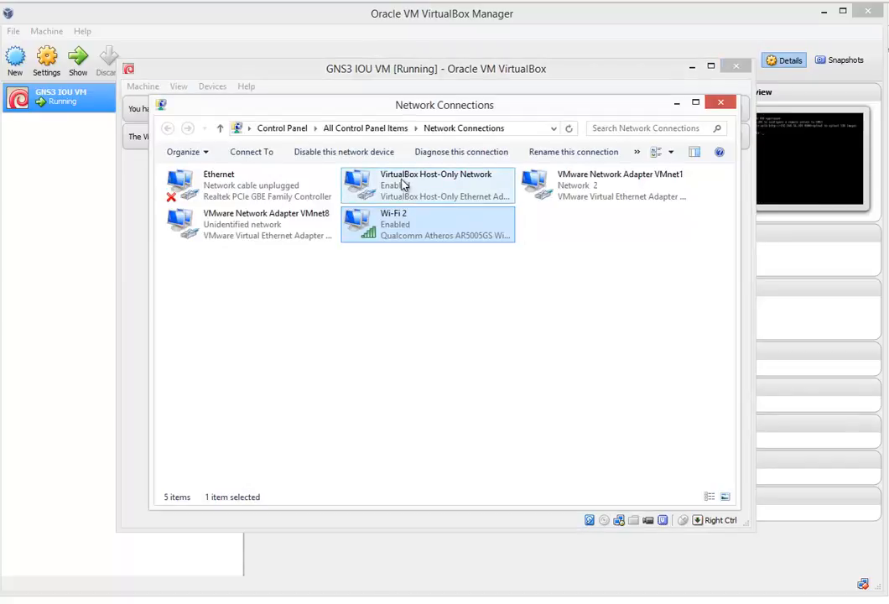
Step: Check the IPv4 address in the connection details of the VirtualBox Host-Only Network in Windows Network Connections
left_click(450, 183)
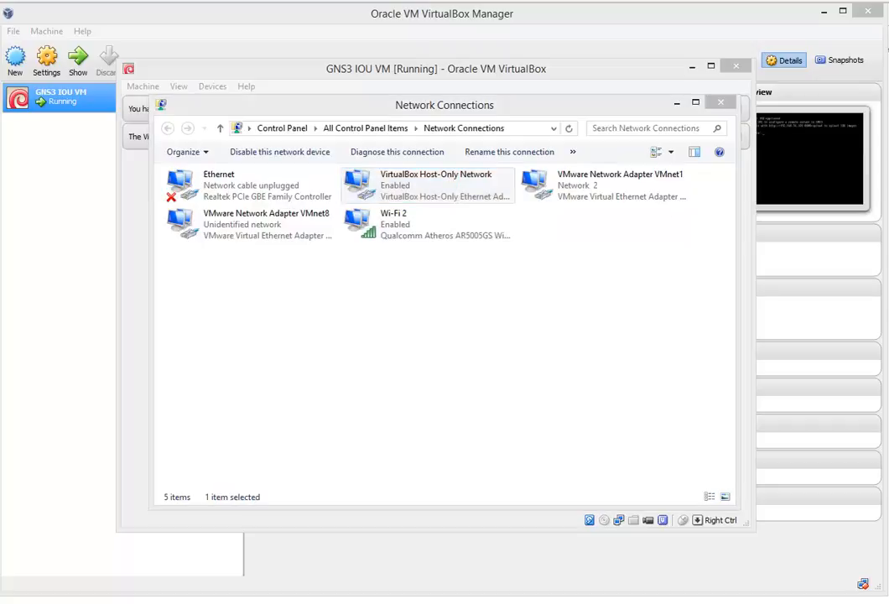
double_click(453, 193)
left_click(394, 307)
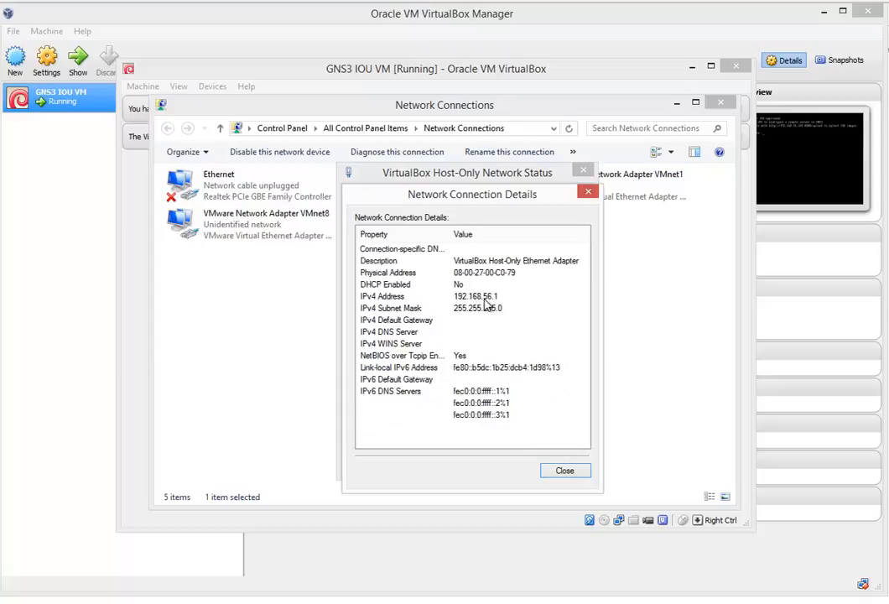
left_click(560, 470)
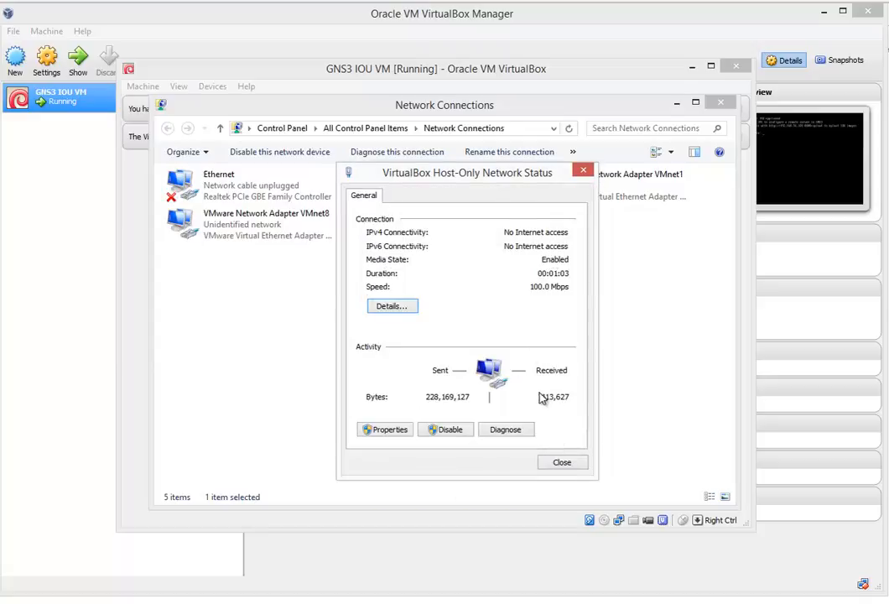
left_click(549, 462)
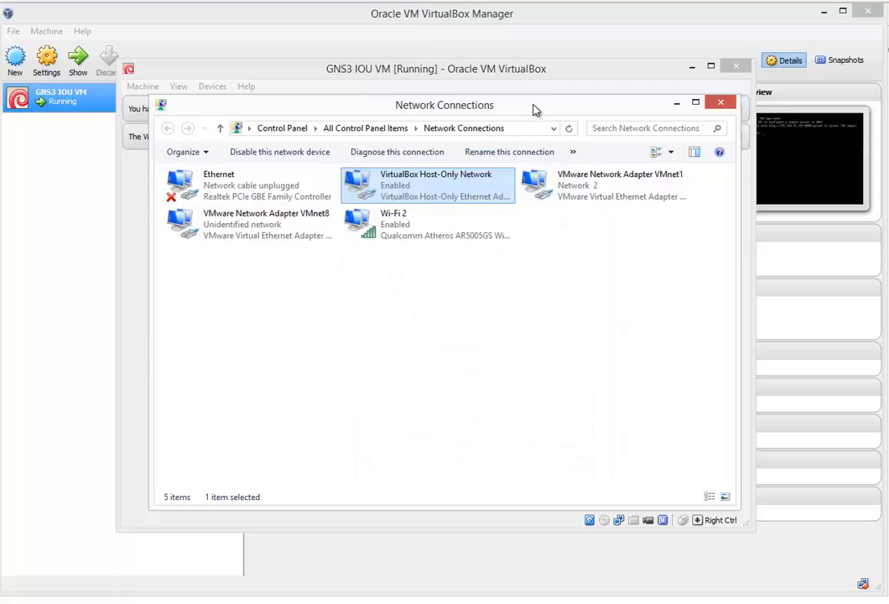
Step: Log in to the GNS3 IOU VM console as root with the account password
left_click(460, 91)
left_click(365, 253)
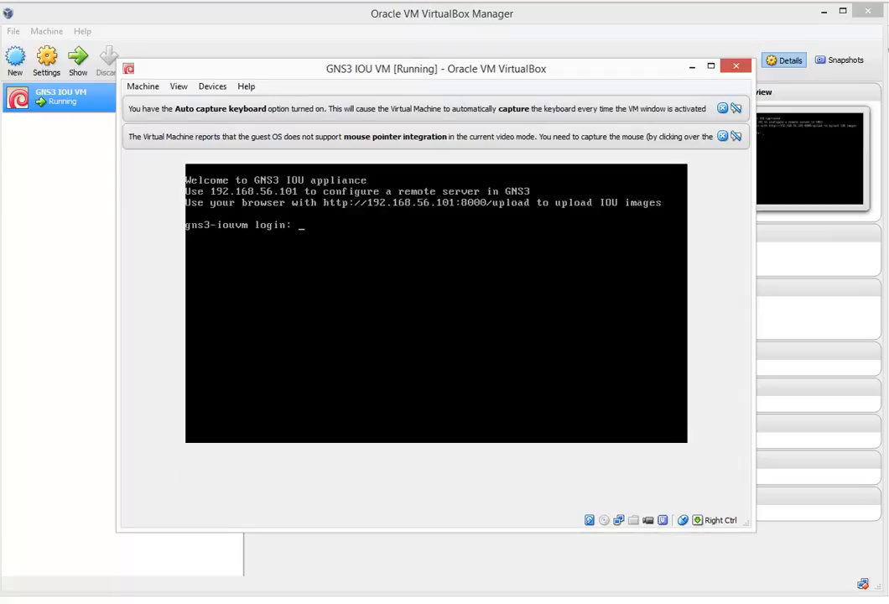
type("rot")
key("BackSpace")
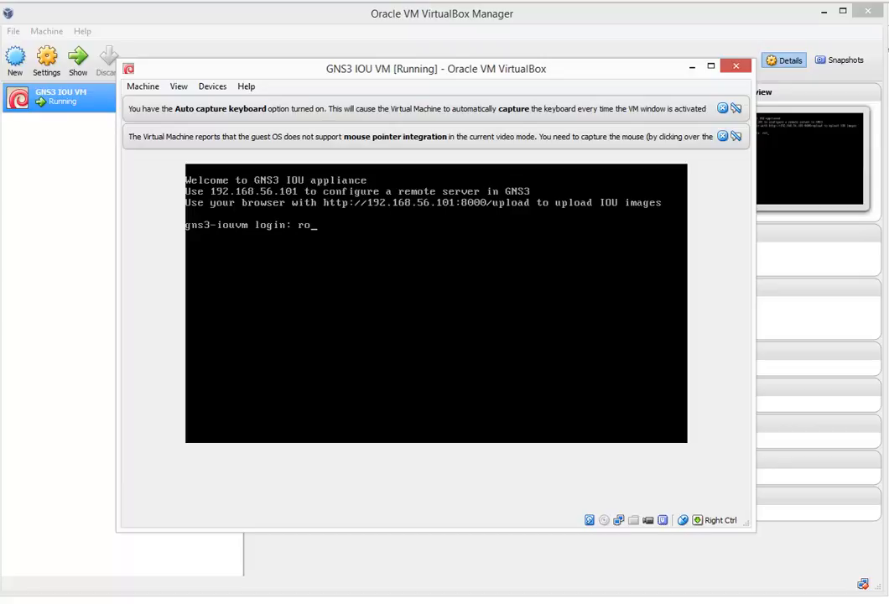
type("ot")
key("Return")
key("Return")
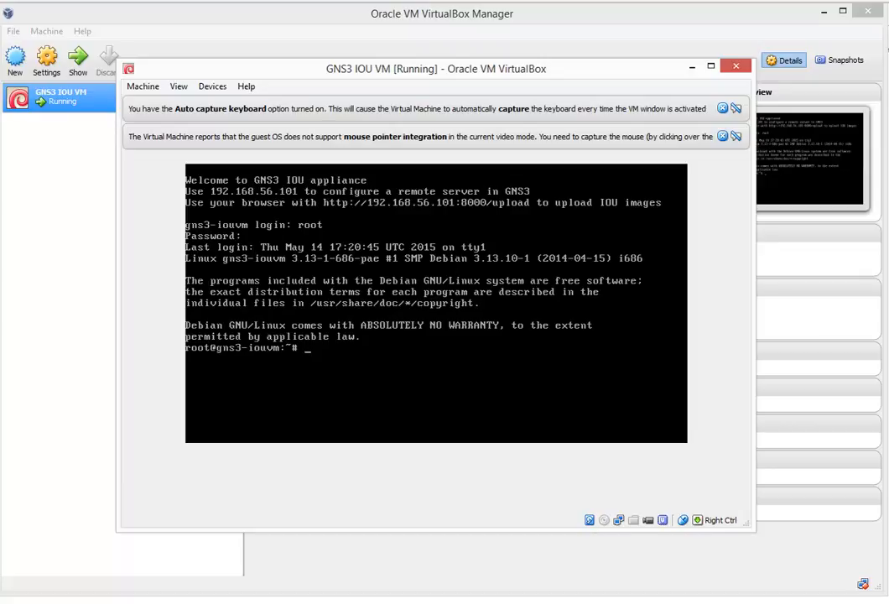
Step: Run ifconfig in the VM console to check the eth0 address, and release the captured input
type("ifconfig")
key("Return")
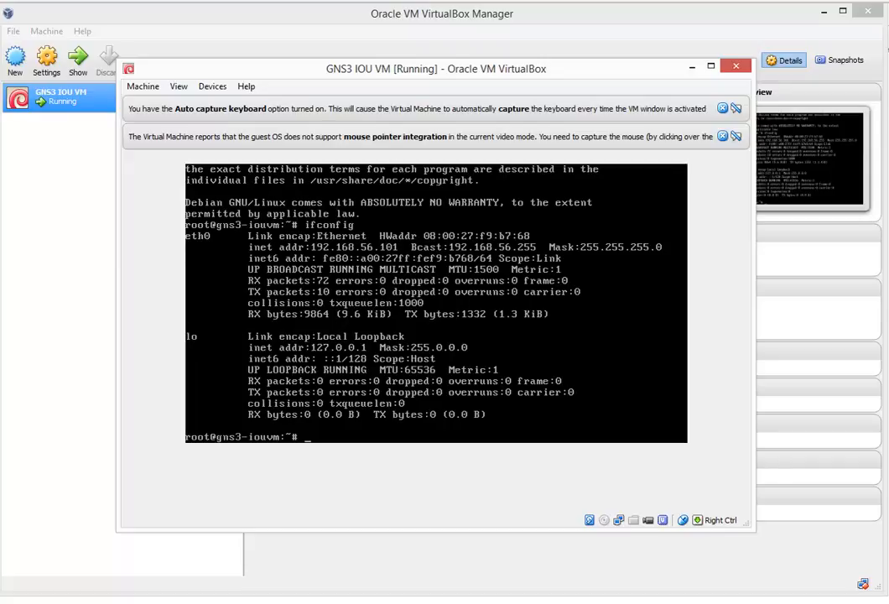
key("Control_R")
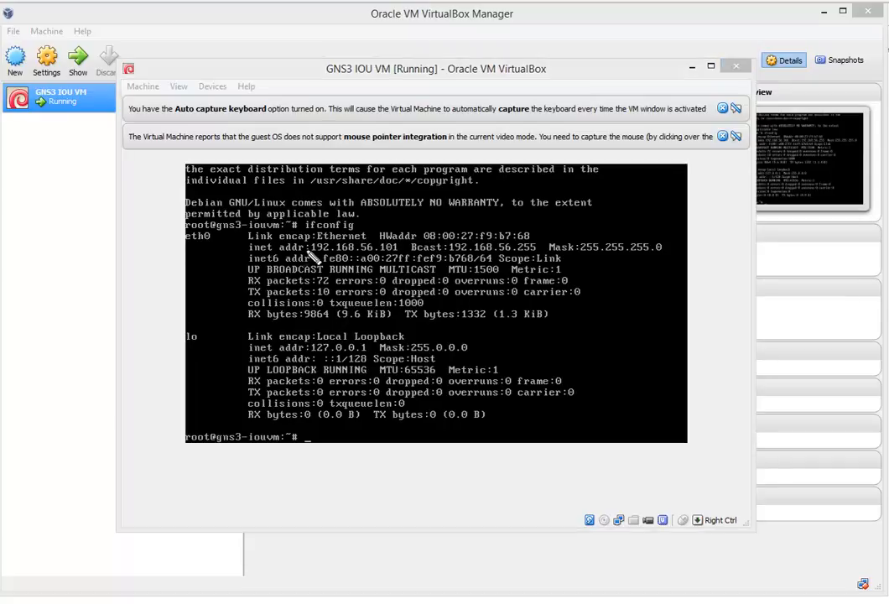
left_click_drag(325, 260, 407, 260)
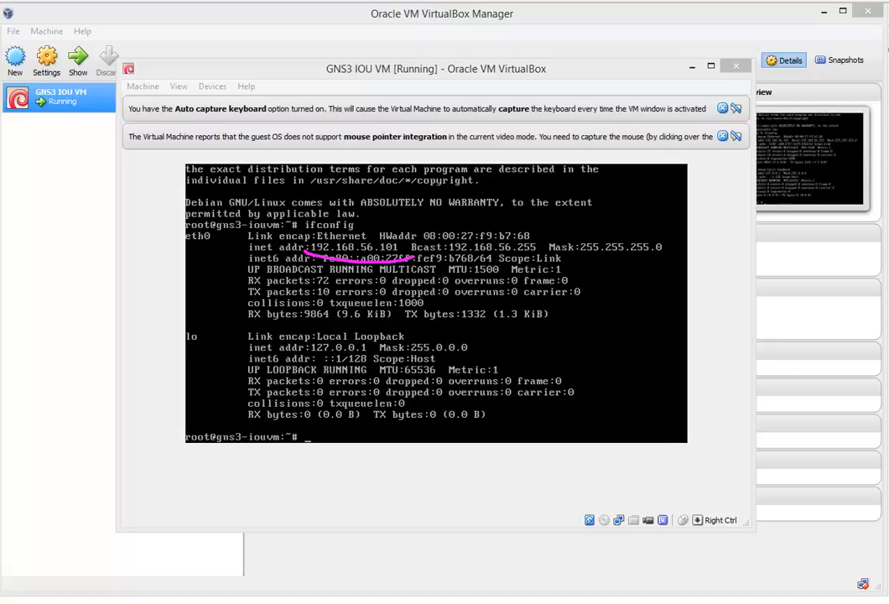
key("Escape")
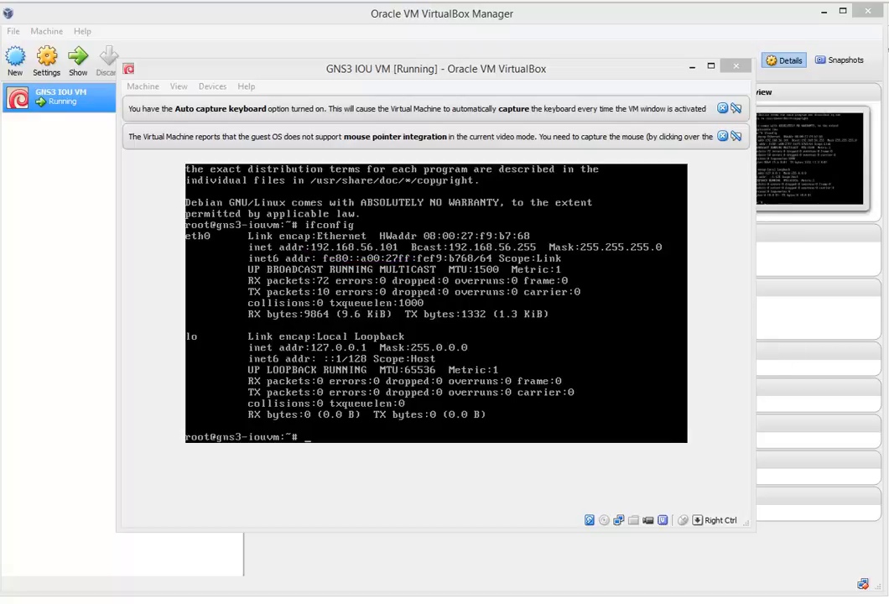
Step: Ping 192.168.56.101 from a Windows command prompt to test the connection to the VM
left_click_drag(887, 197, 524, 235)
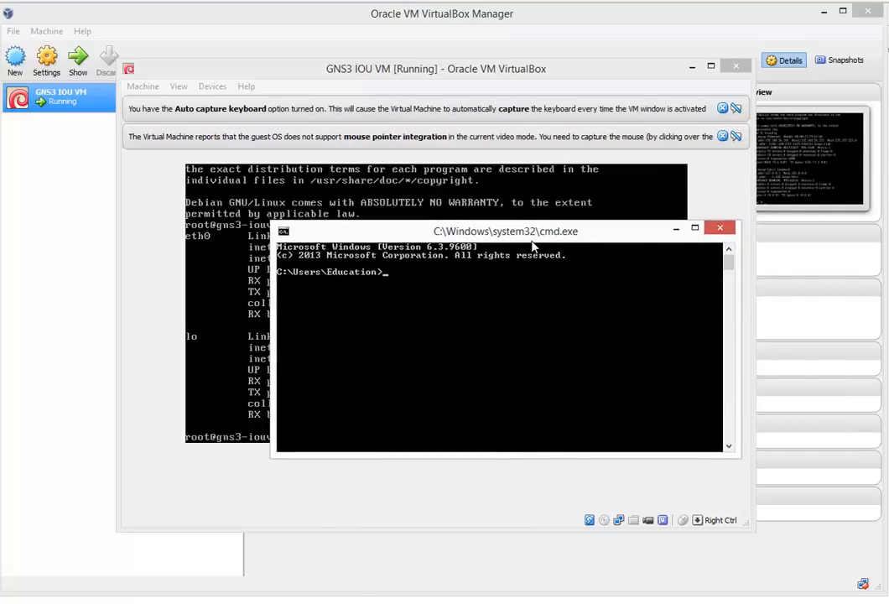
type("ping 192.168.56.101")
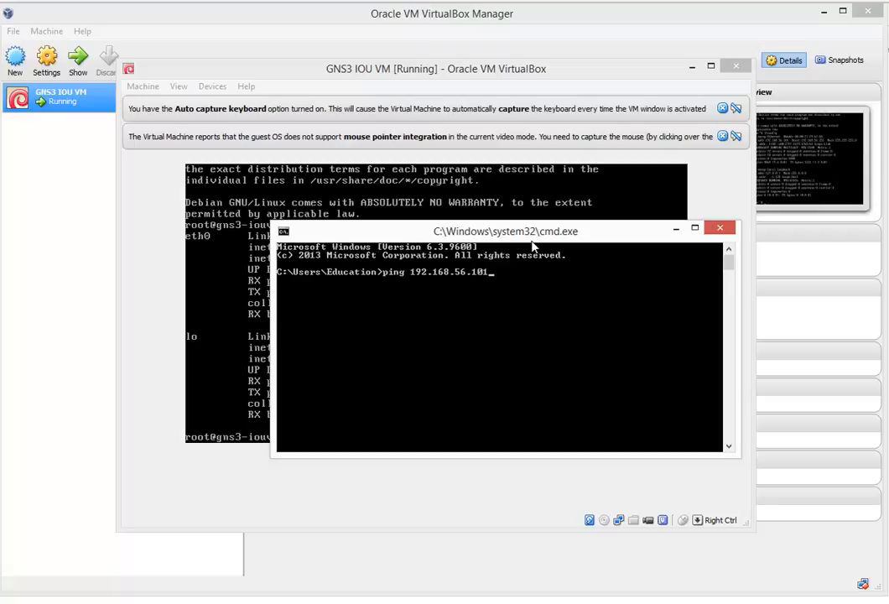
key("Return")
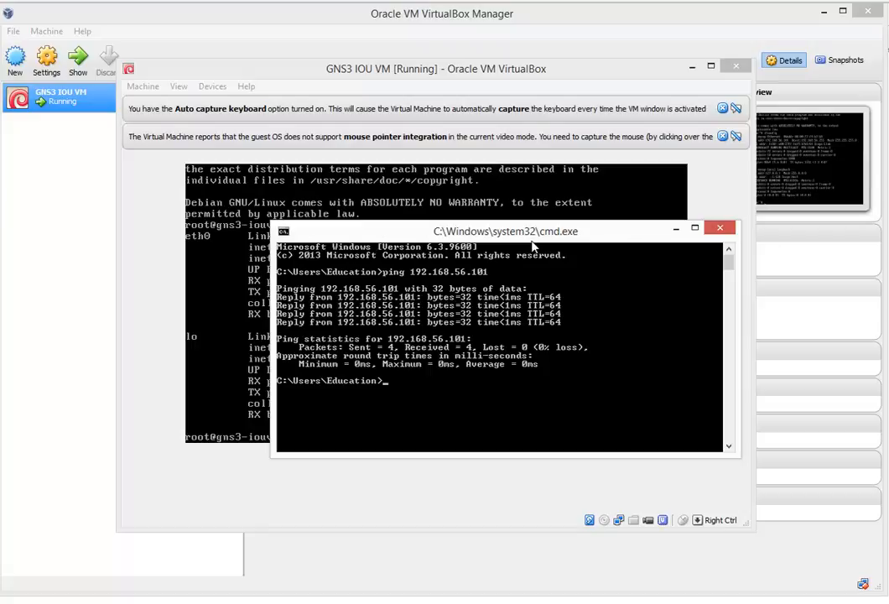
left_click(532, 191)
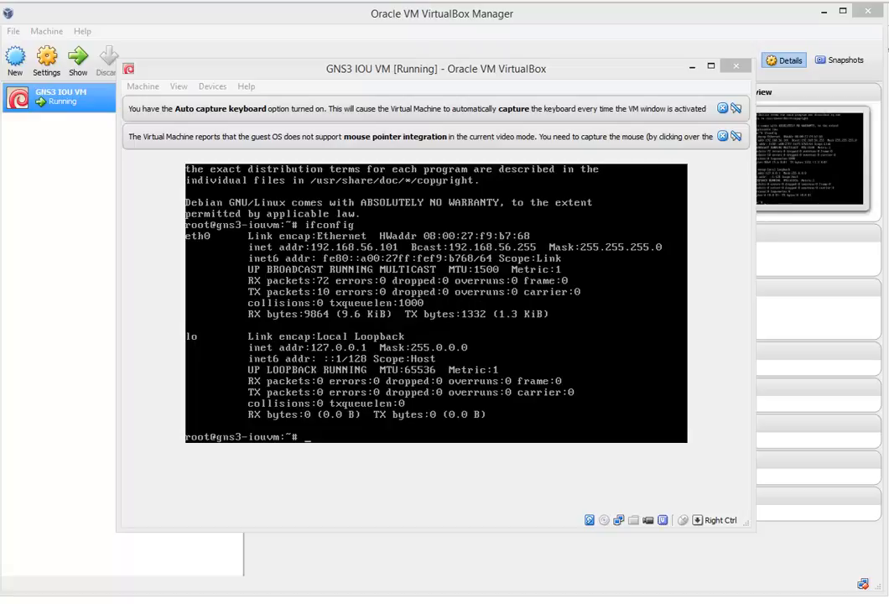
left_click_drag(888, 92, 718, 44)
left_click(323, 53)
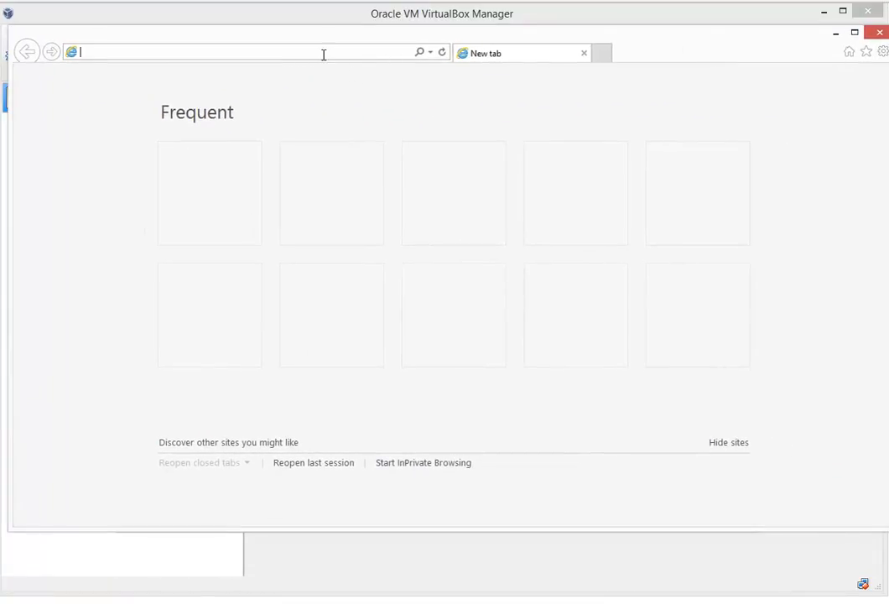
type("http")
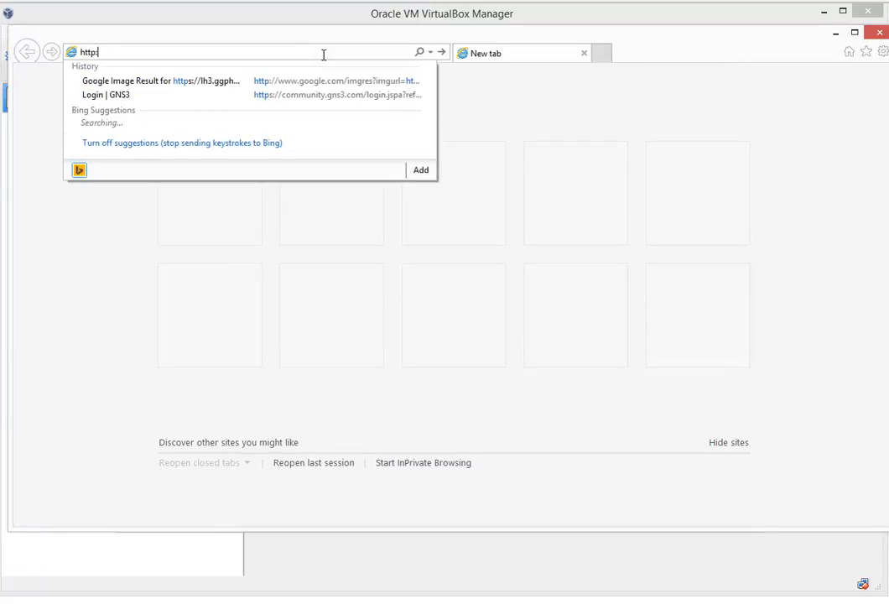
type("://192")
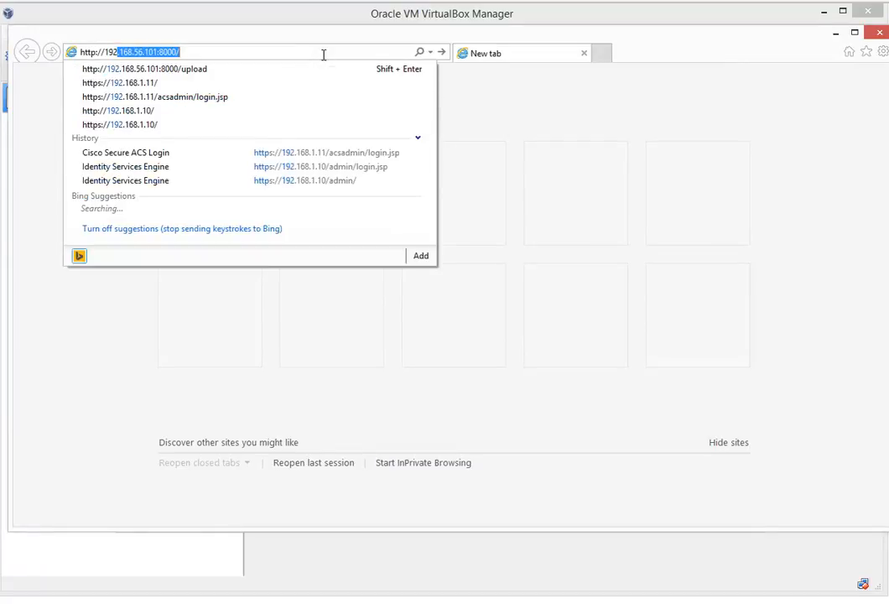
left_click(278, 73)
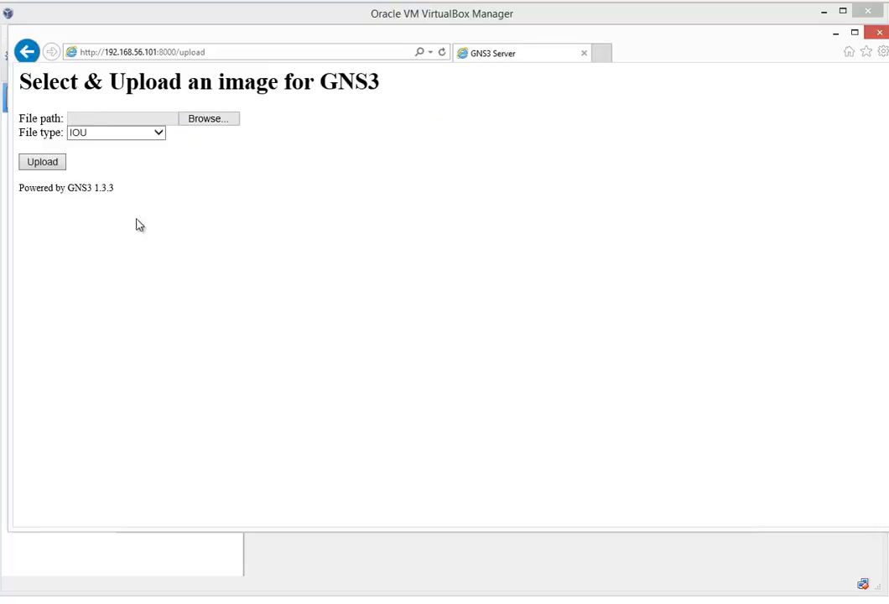
Step: Choose i86bi-linux-l2-adventerprise-15.1b.bin from the Documents folder as the image file to upload
left_click_drag(71, 188, 102, 190)
left_click(222, 121)
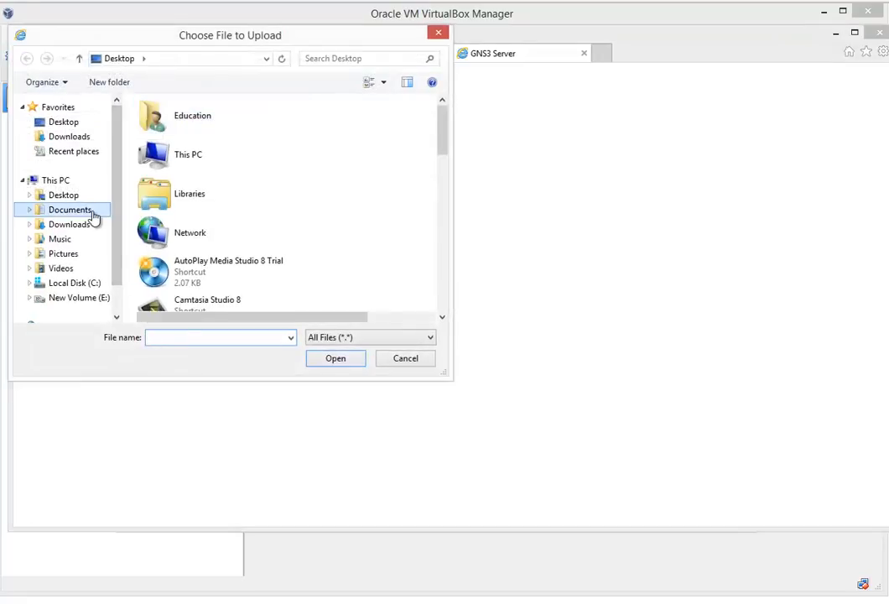
left_click(92, 212)
scroll(423, 243, "down", 1)
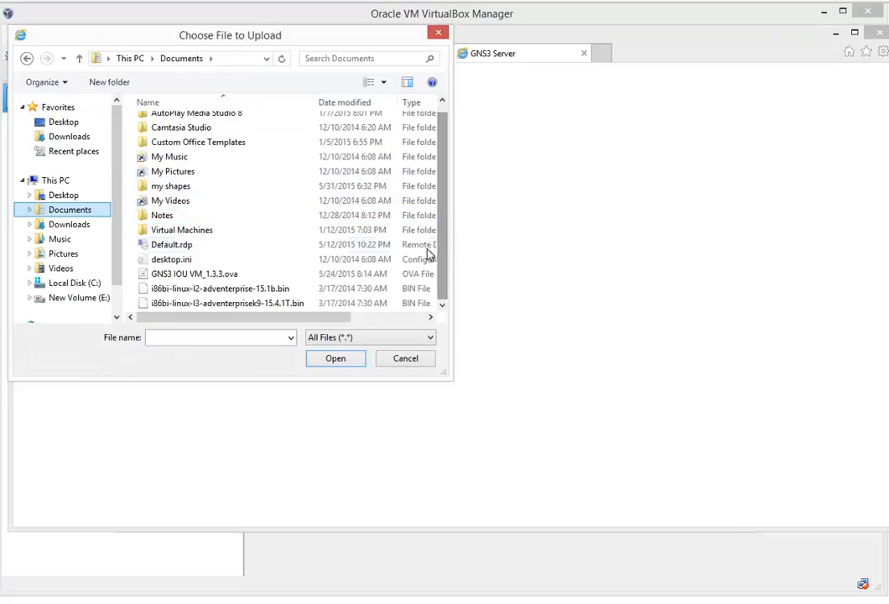
left_click(198, 290)
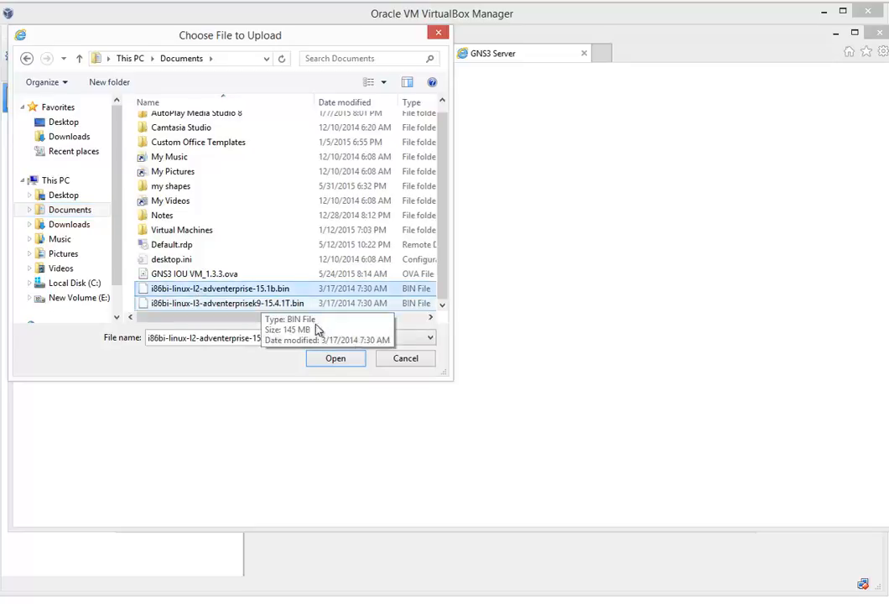
left_click(334, 359)
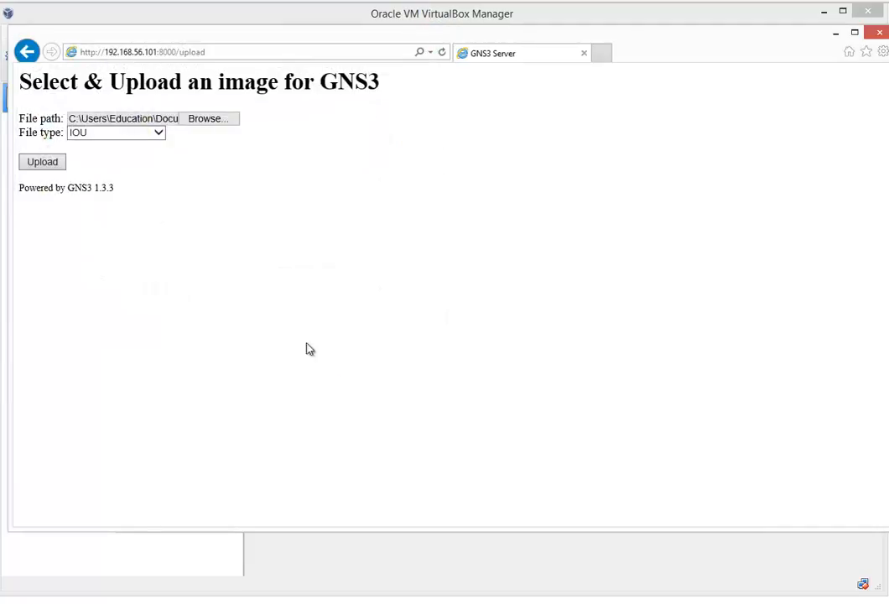
Step: Upload the chosen L2 image to the server, and also upload i86bi-linux-l3-adventerprisek9-15.4.1T.bin from the Documents folder as an IOU image
left_click(44, 164)
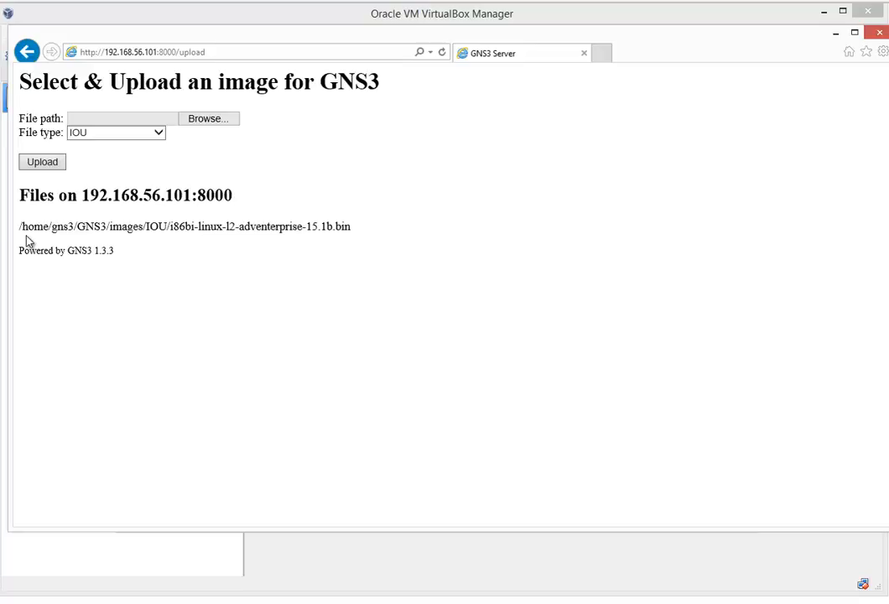
left_click_drag(20, 226, 353, 222)
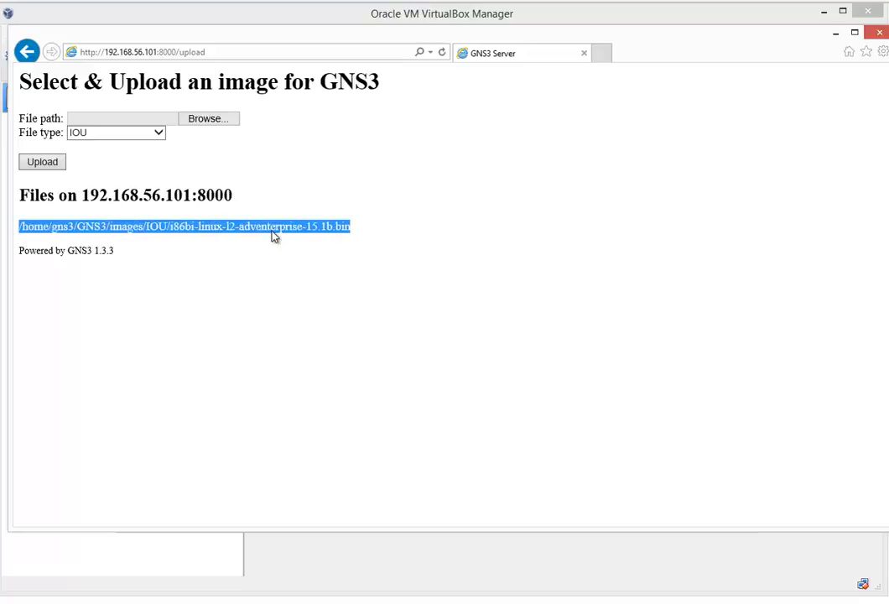
left_click(210, 120)
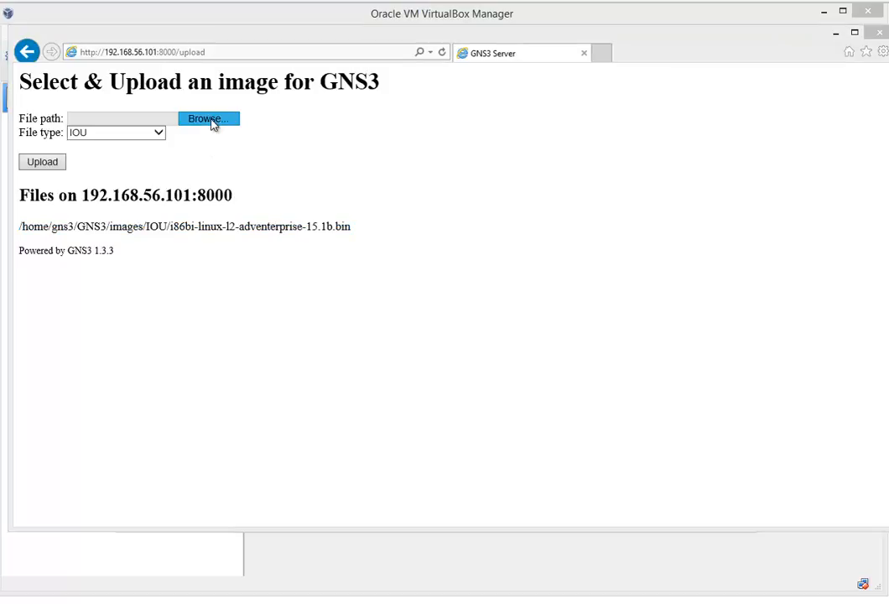
scroll(287, 294, "down", 1)
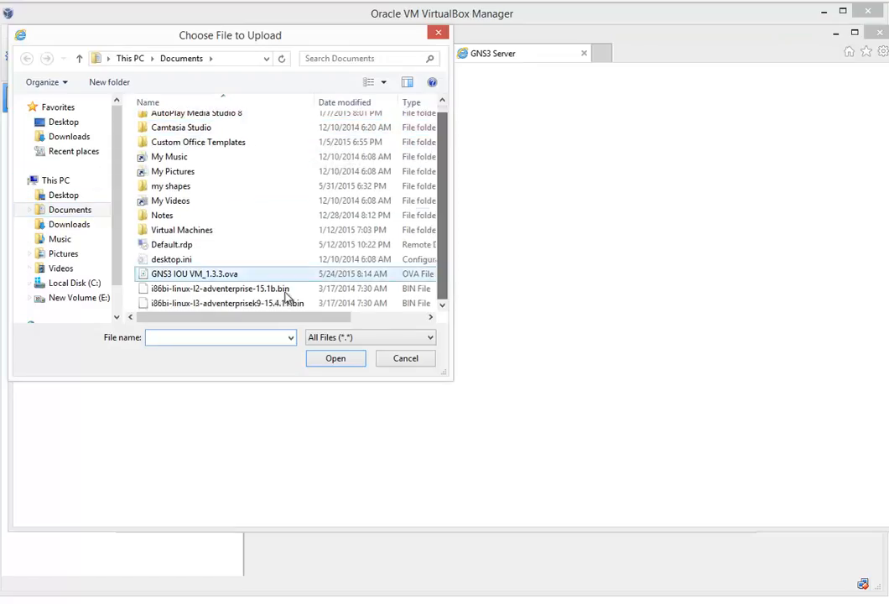
left_click(269, 305)
double_click(268, 306)
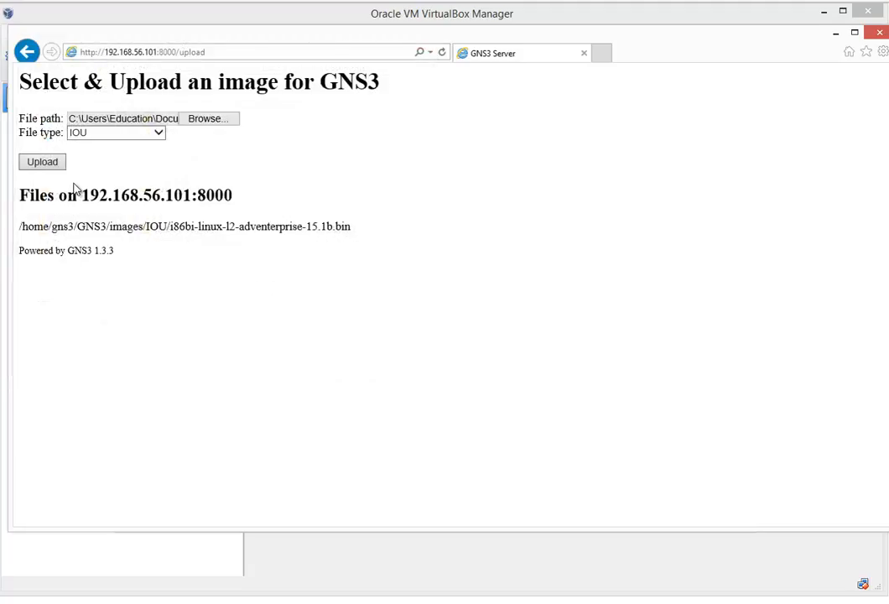
left_click(50, 167)
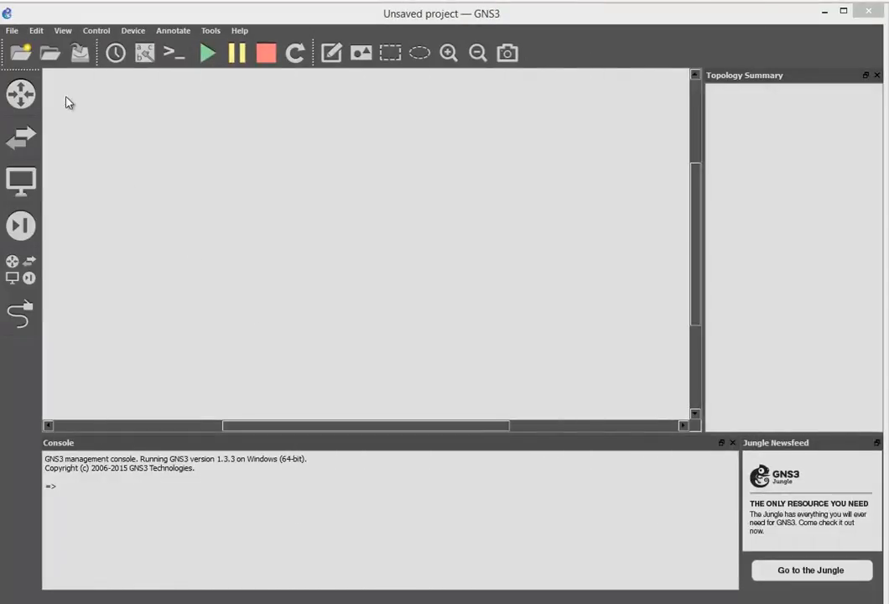
Step: Switch to GNS3 and set the local server's host binding to 192.168.56.1 in the server preferences
left_click(36, 32)
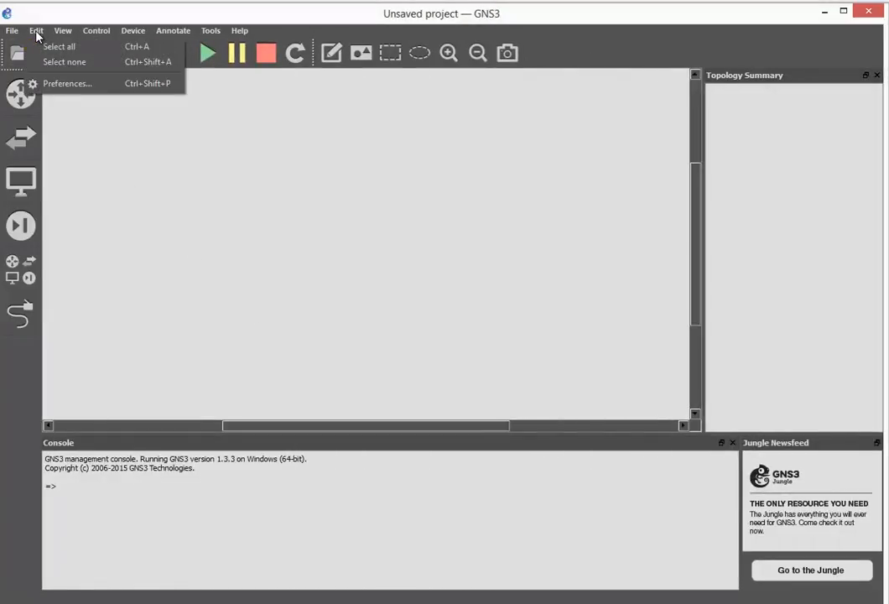
left_click(59, 83)
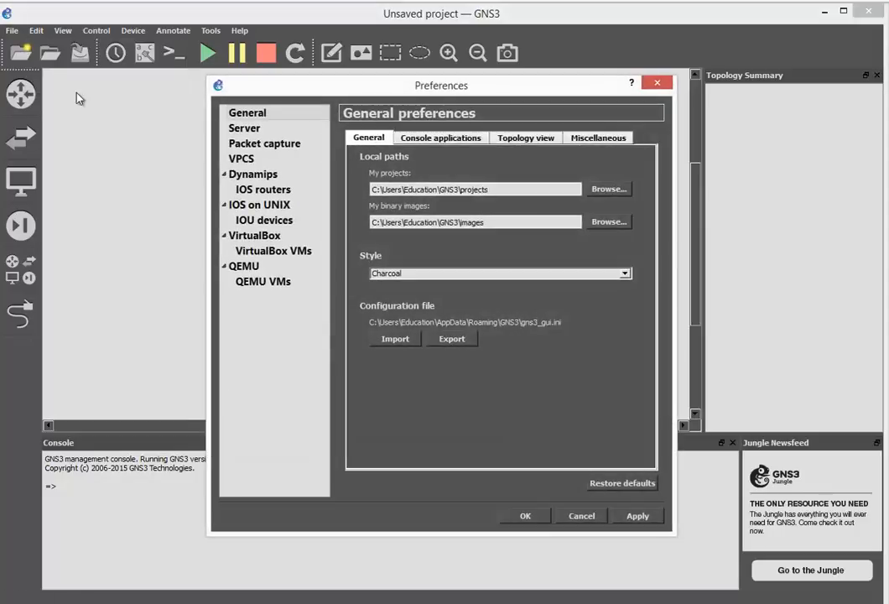
left_click(239, 131)
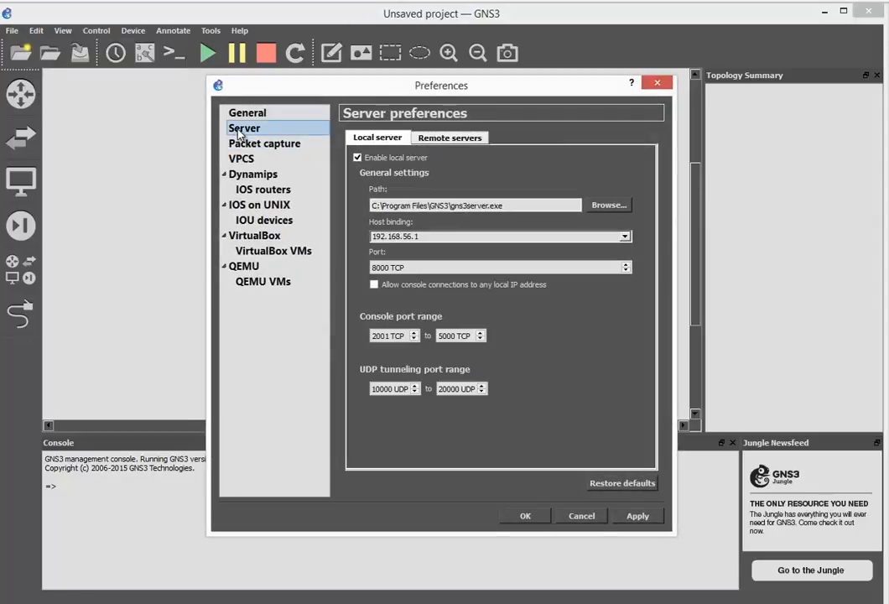
left_click(417, 235)
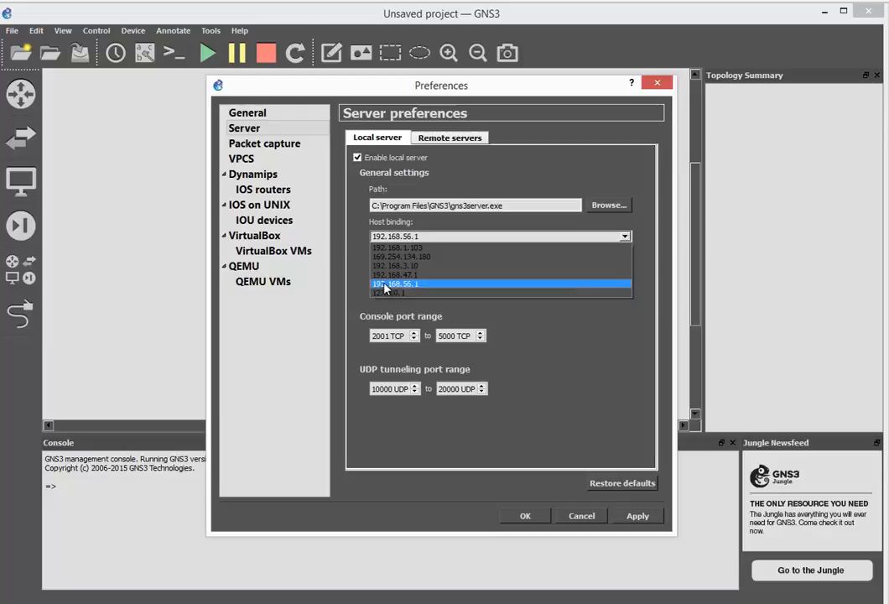
left_click(385, 285)
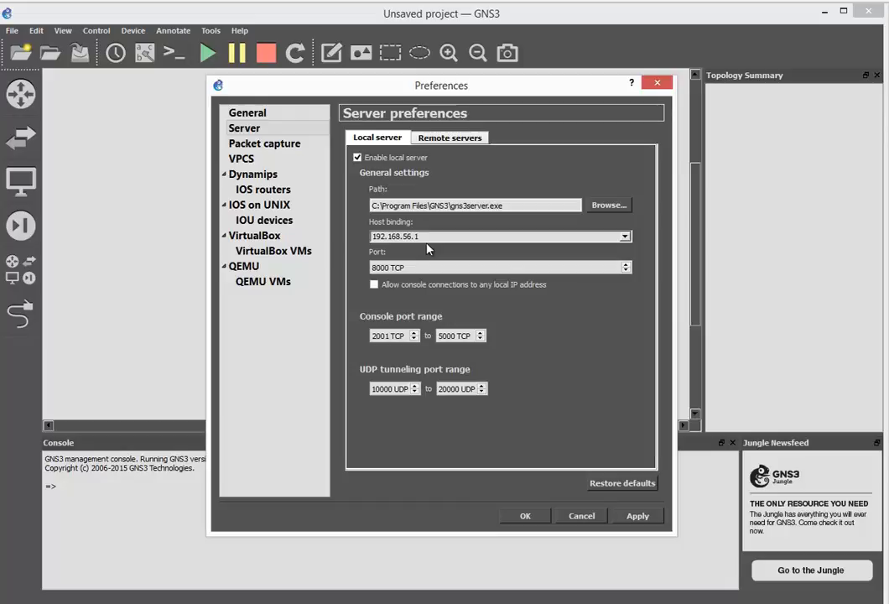
Step: Check the host and port of the remote server entry in the server preferences
left_click(449, 138)
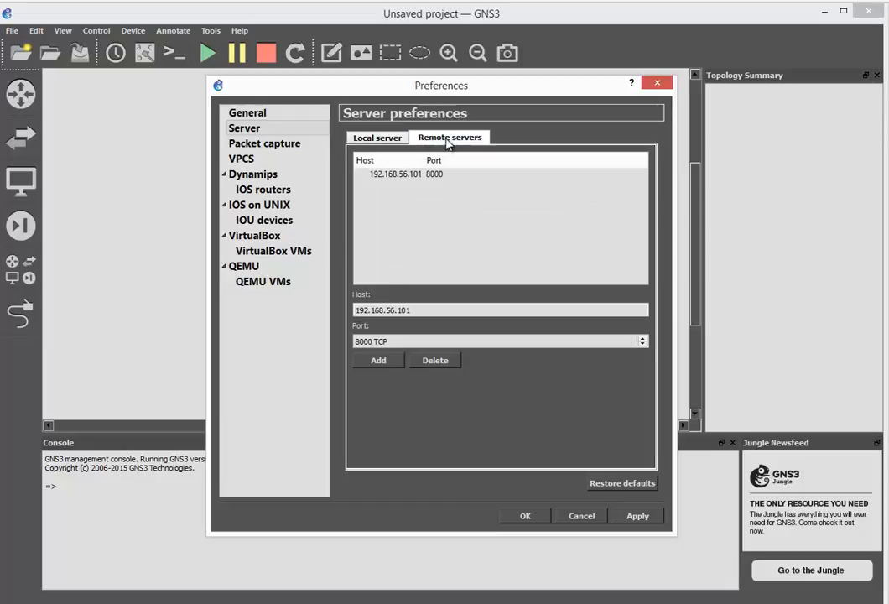
left_click(432, 175)
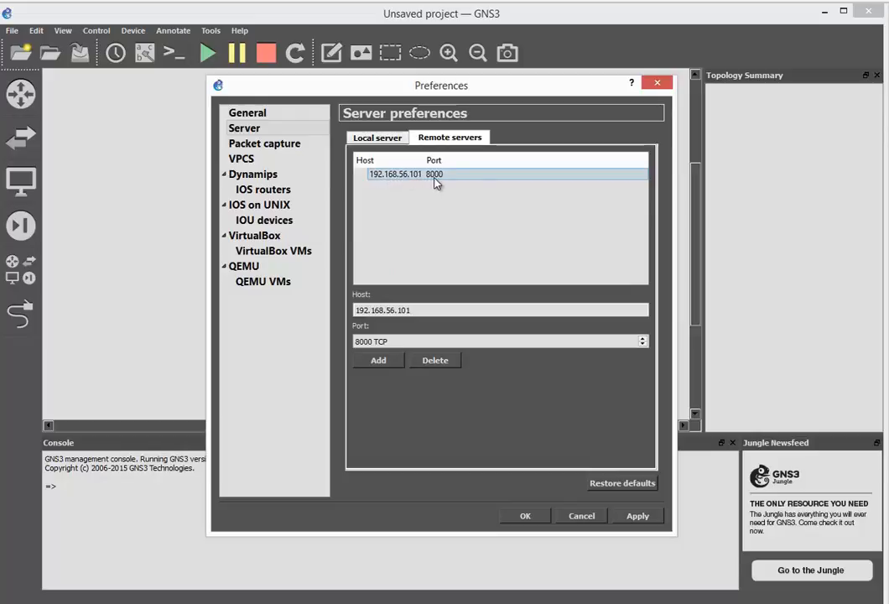
left_click(395, 309)
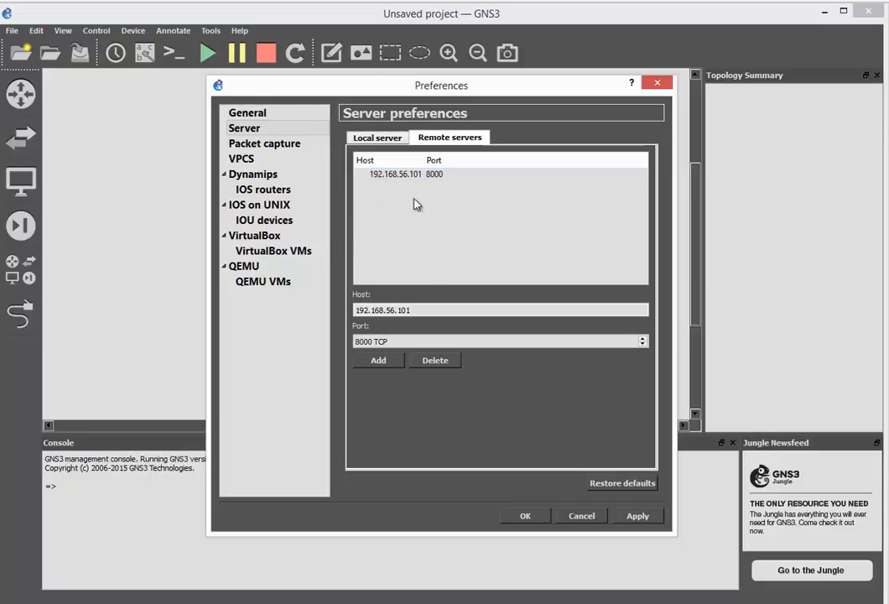
Step: Set the IOURC license path for IOS on UNIX to iourc.txt from the Documents folder and apply the preferences
left_click(292, 205)
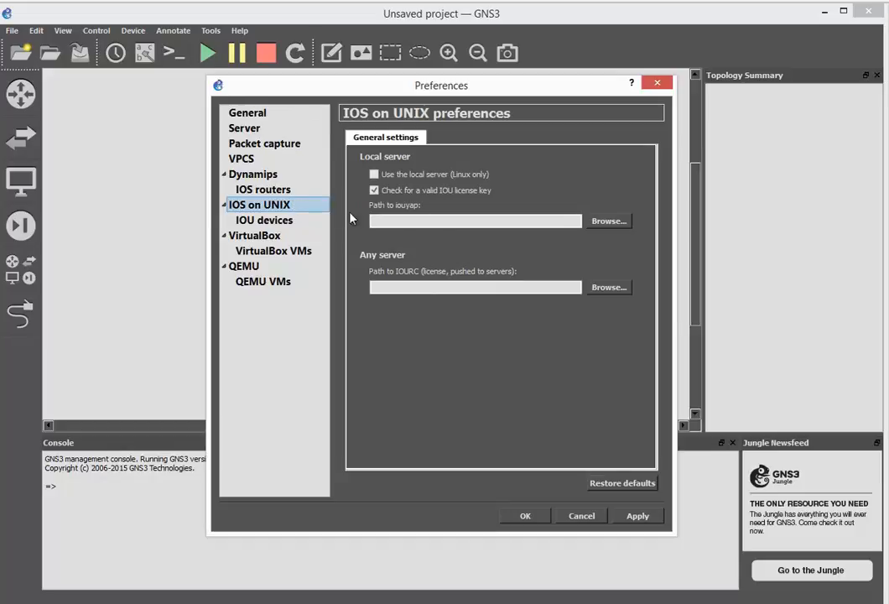
left_click(604, 288)
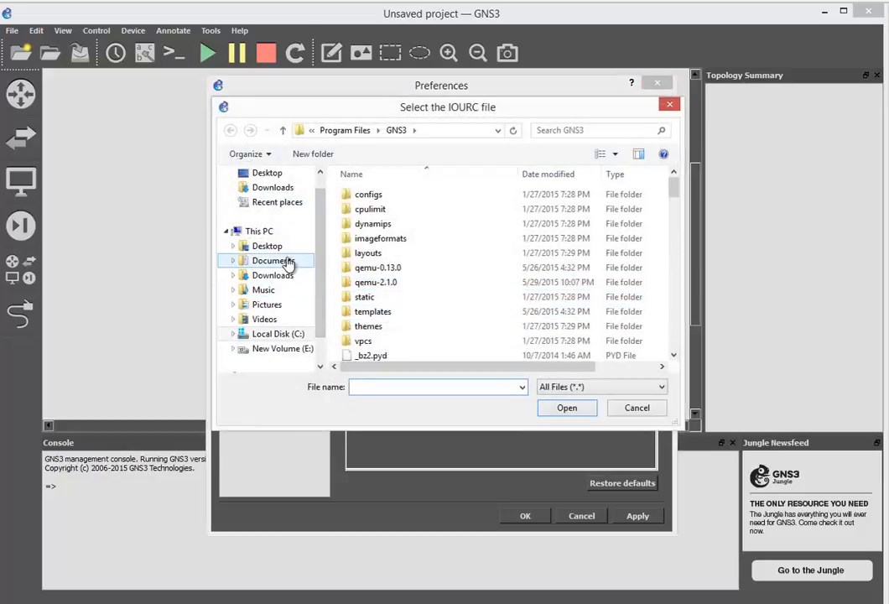
left_click(287, 261)
left_click_drag(676, 231, 676, 281)
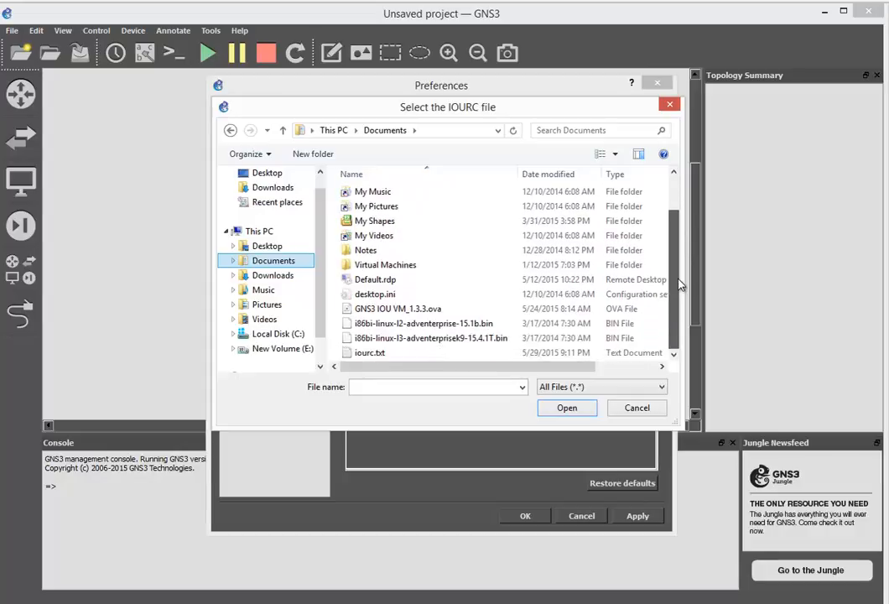
double_click(409, 353)
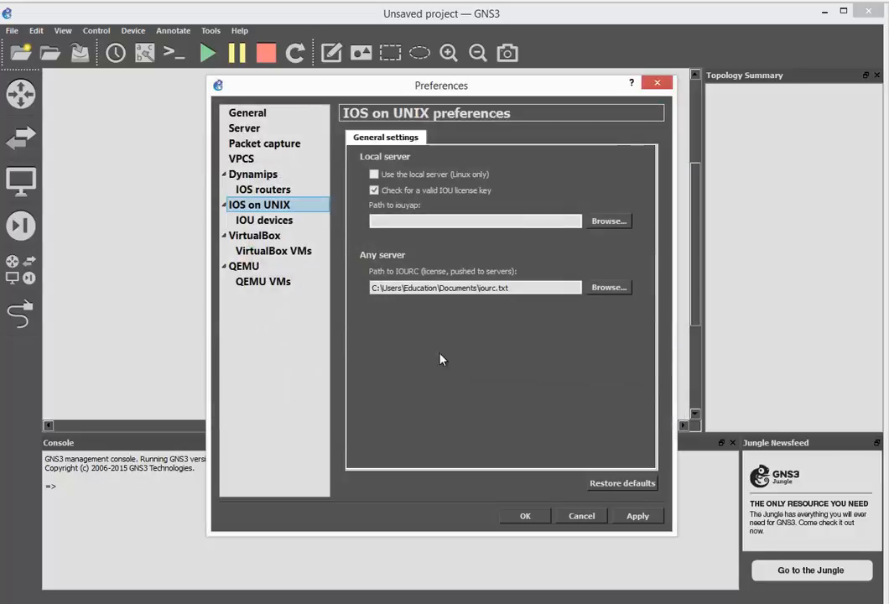
left_click(630, 517)
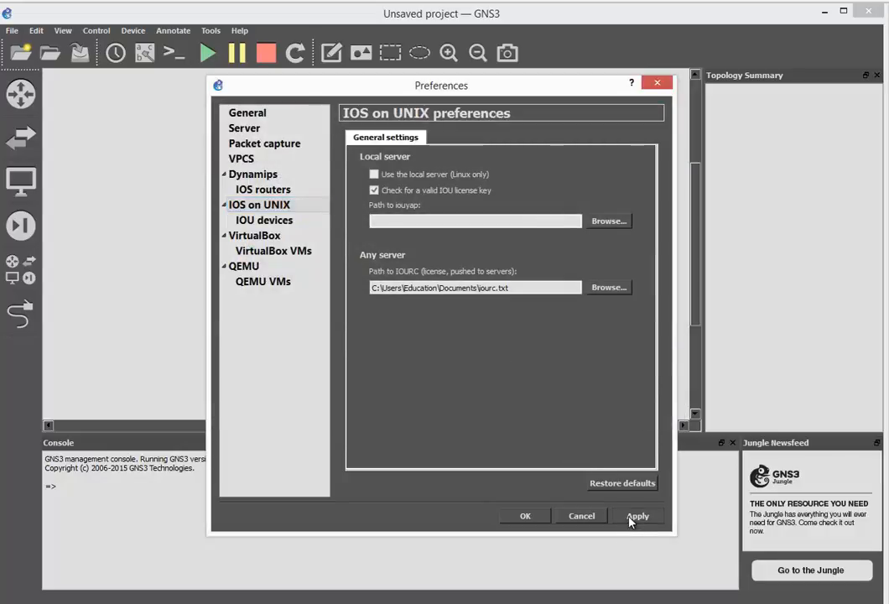
Step: Start a new IOU device template with the remote server type and proceed to its name and image settings
left_click(276, 224)
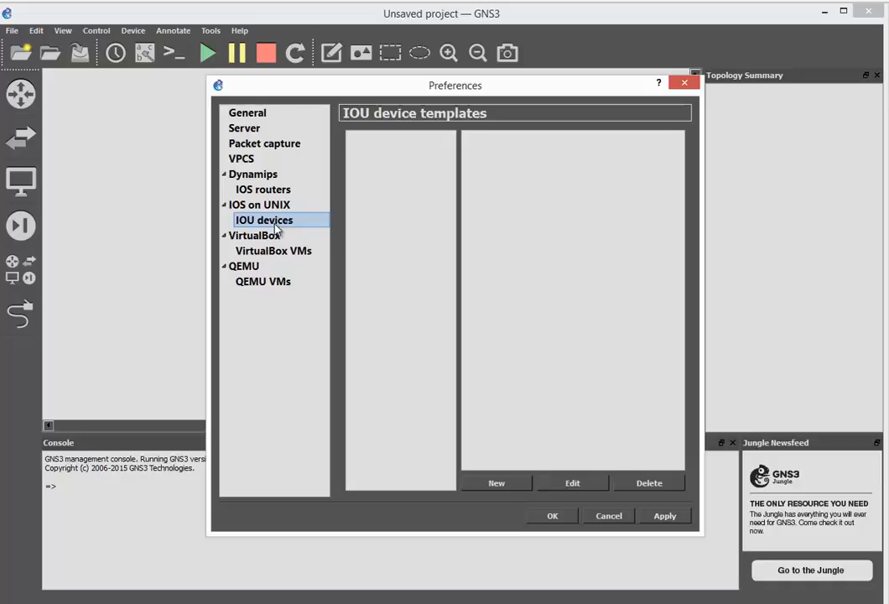
left_click(495, 483)
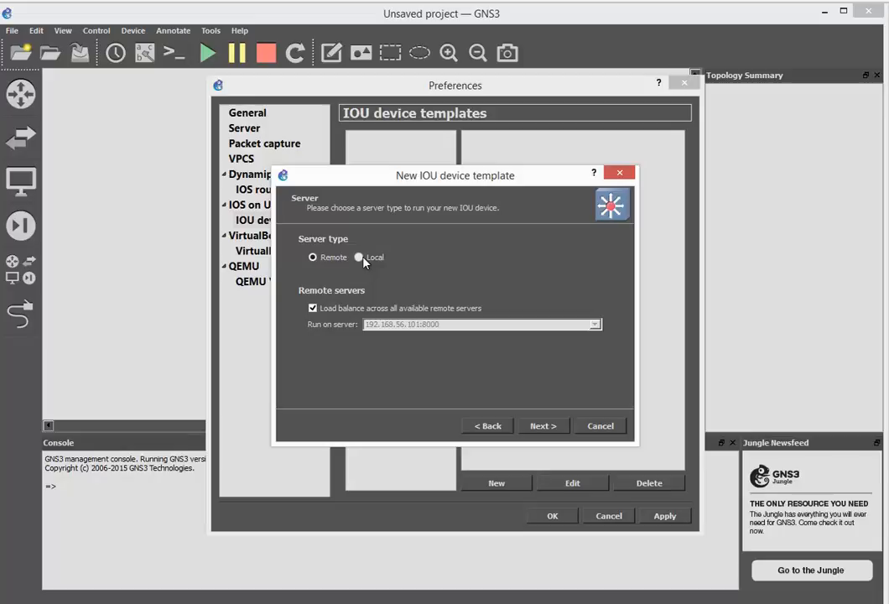
left_click(540, 425)
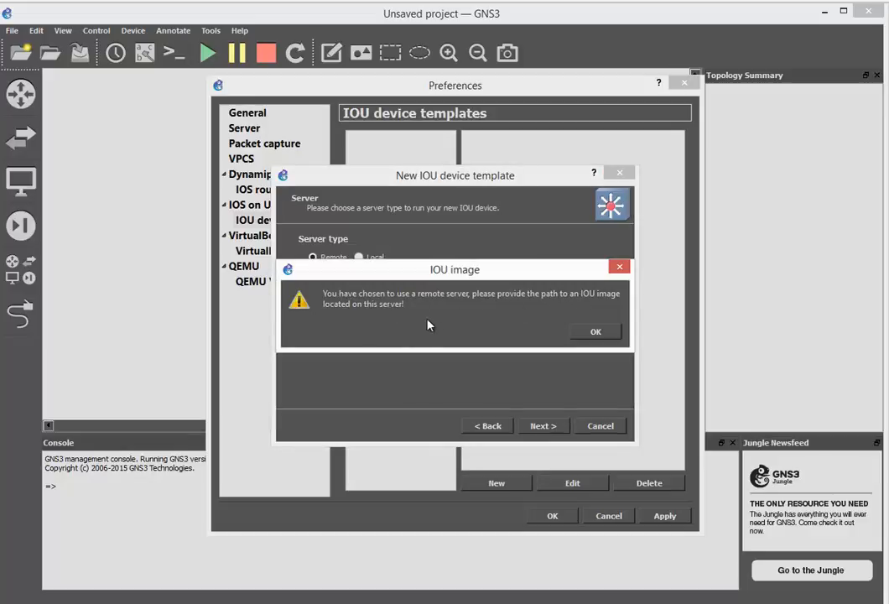
left_click(585, 333)
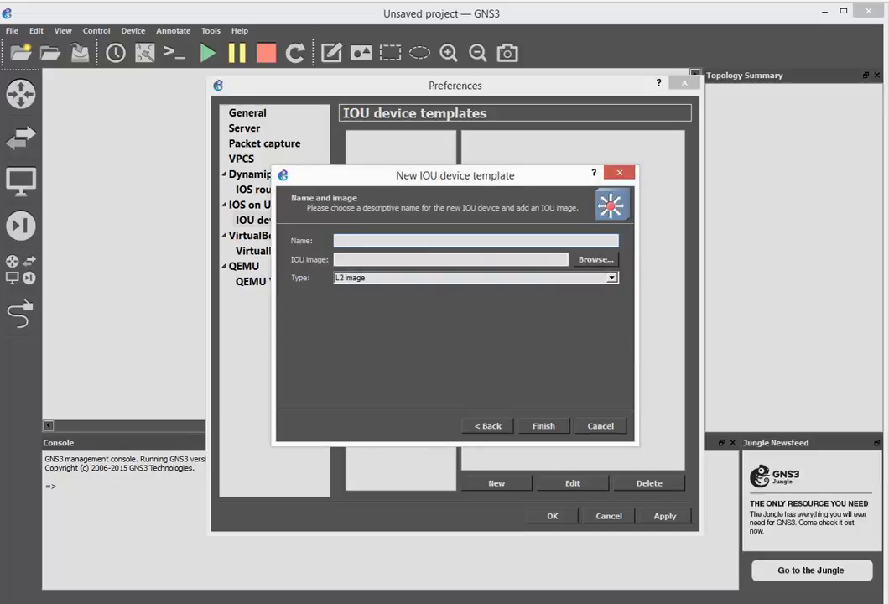
Step: Copy the path /home/gns3/GNS3/images/IOU/i86bi-linux-l2-adventerprise-15.1b.bin from the upload page in Internet Explorer, and return to GNS3
key("alt+Tab")
left_click_drag(884, 18, 464, 42)
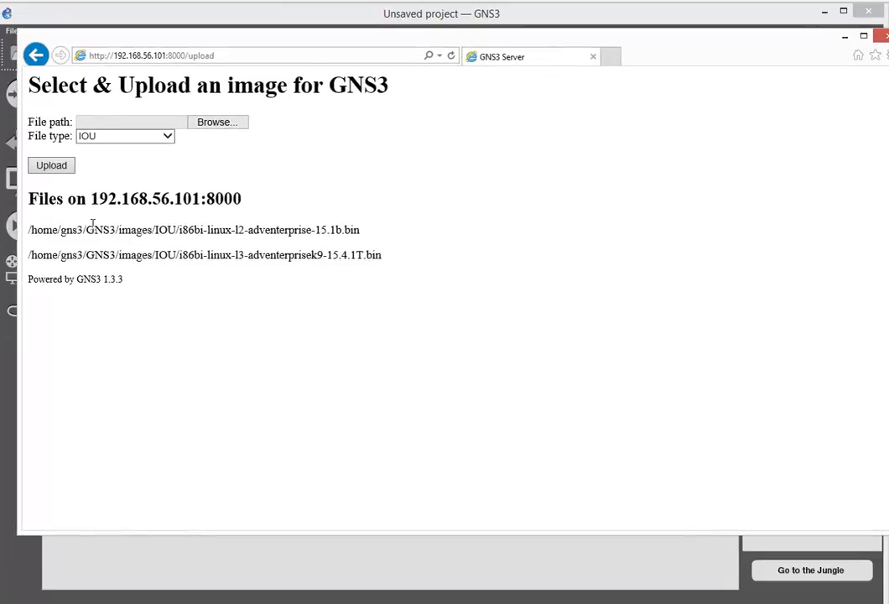
left_click_drag(30, 230, 375, 235)
key("ctrl+c")
left_click_drag(653, 51, 887, 51)
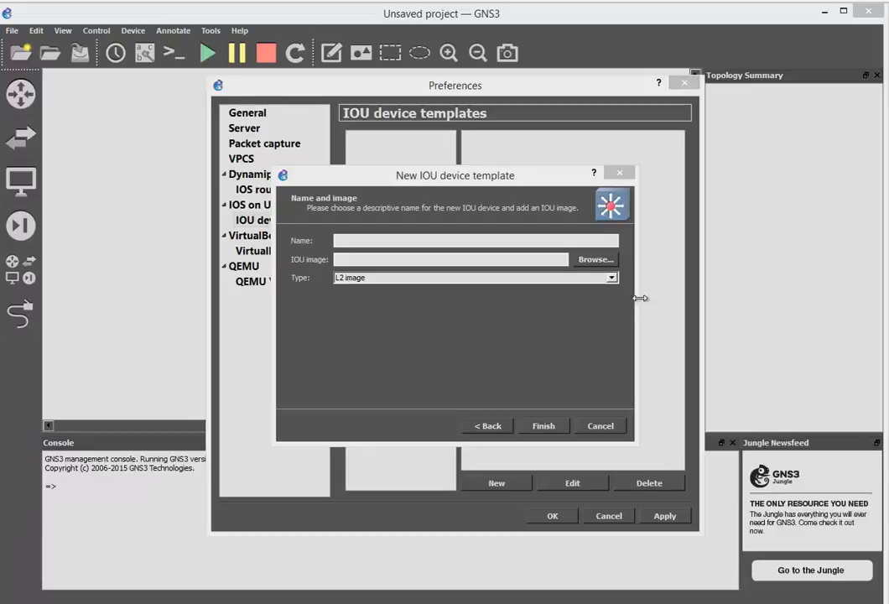
Step: Name the template Switch, use the copied L2 path as its IOU image with type L2 image, and finish creating it
left_click(547, 241)
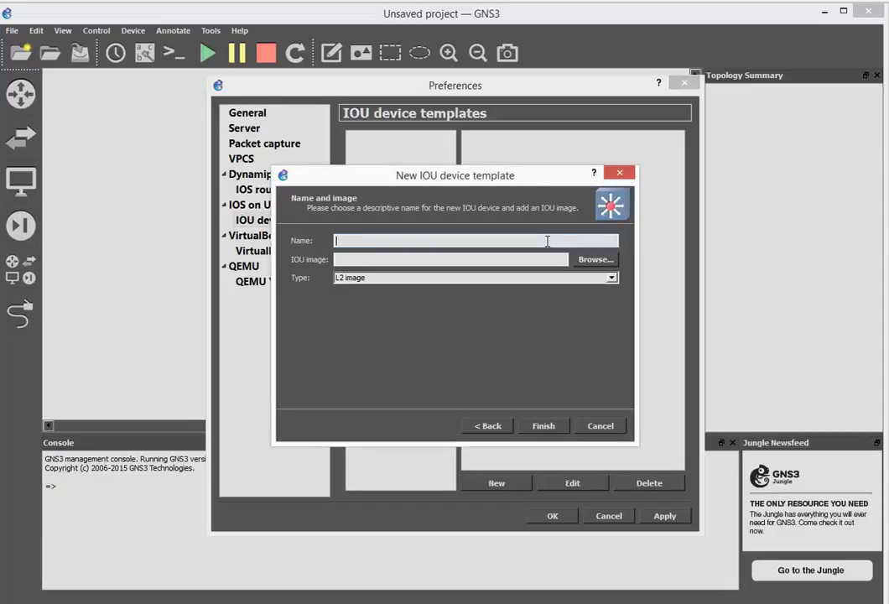
key("ctrl+v")
left_click_drag(573, 242, 334, 242)
key("ctrl+c")
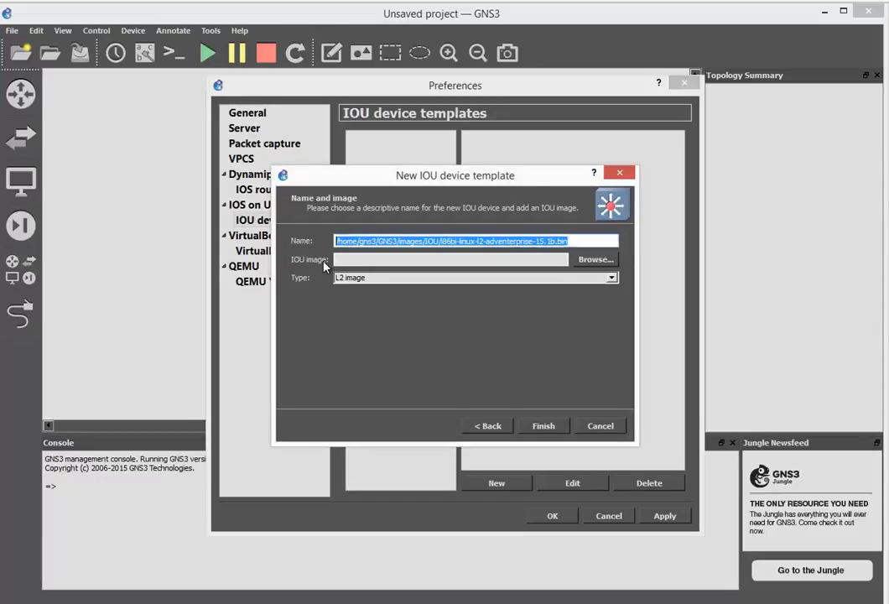
type("Switch")
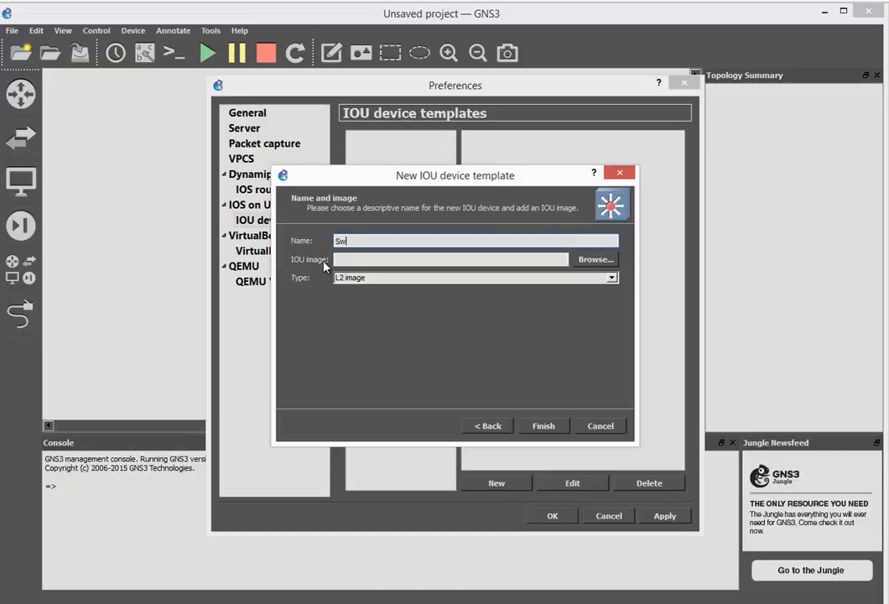
left_click(354, 261)
key("ctrl+v")
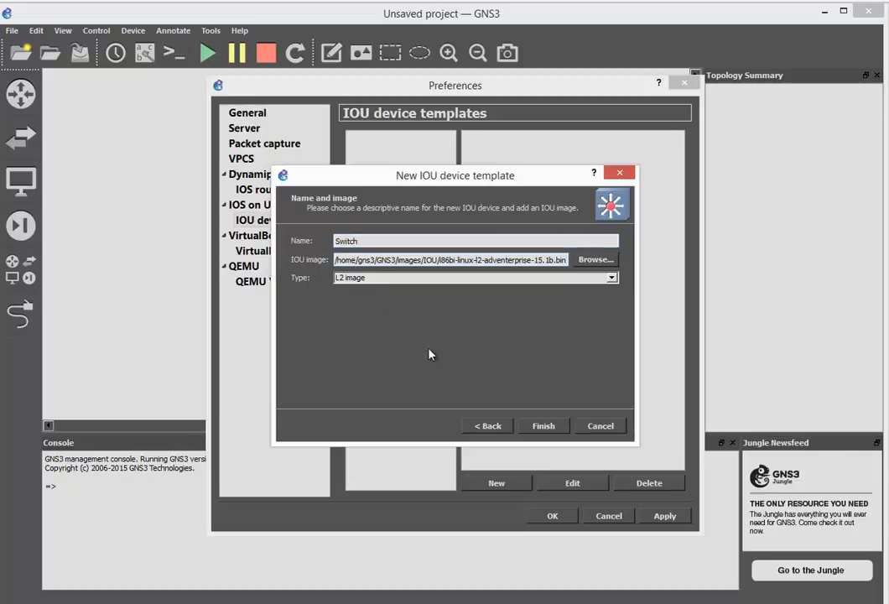
left_click(540, 426)
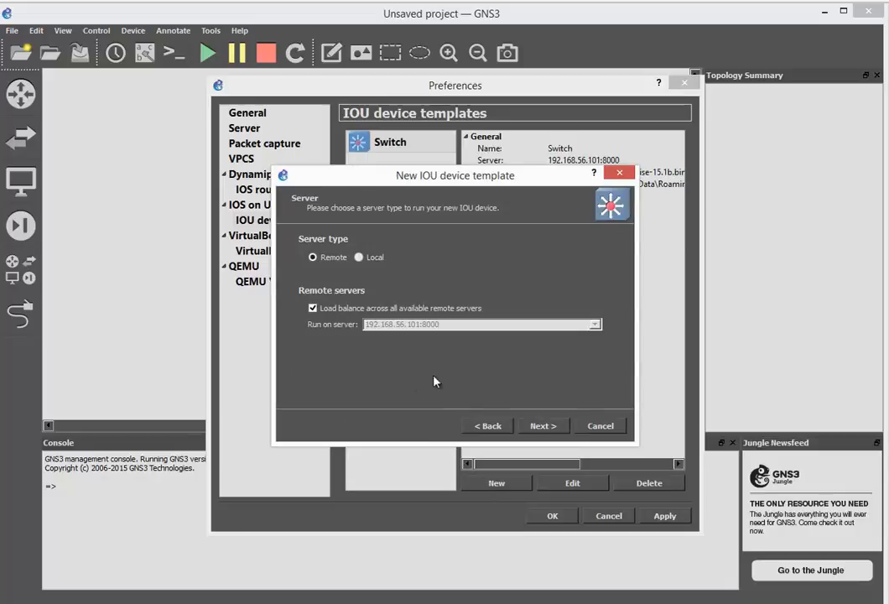
Step: Create a remote-server IOU template named Router using /home/gns3/GNS3/images/IOU/i86bi-linux-l3-adventerprisek9-15.4.1T.bin as its image, and accept the preferences
left_click(549, 427)
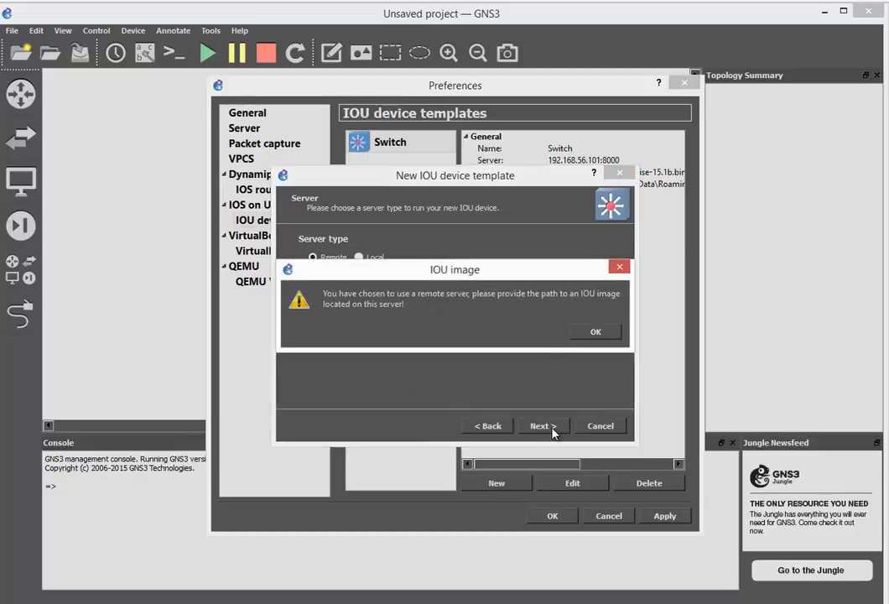
left_click(595, 329)
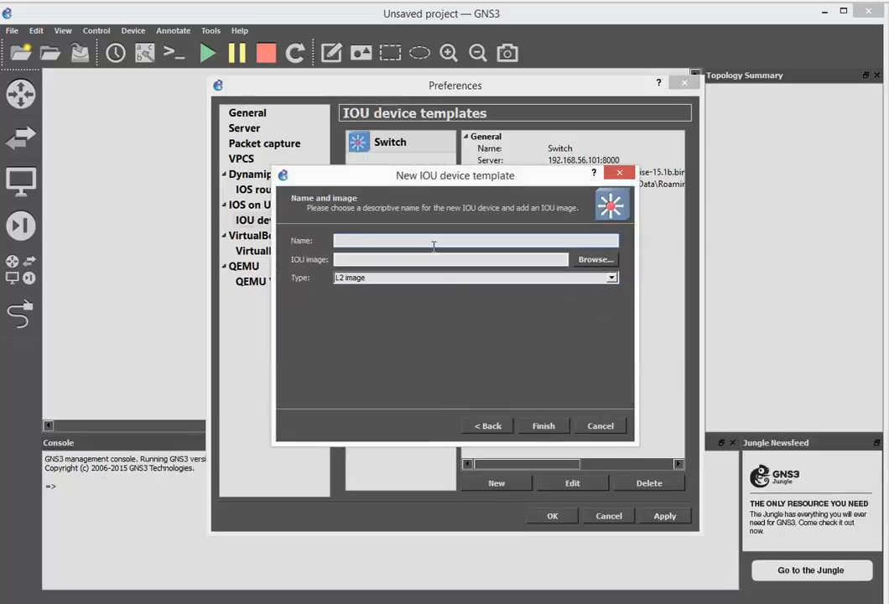
type("Router")
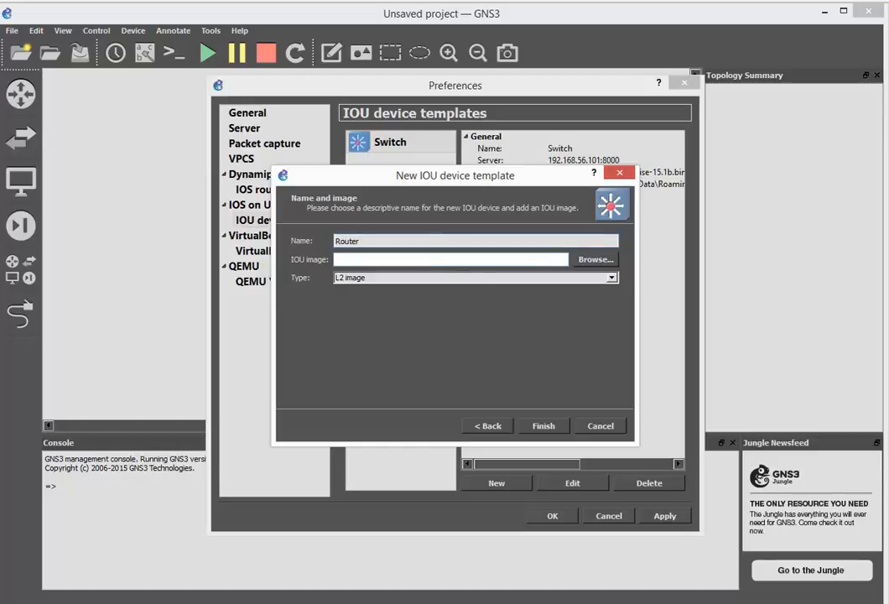
left_click(595, 259)
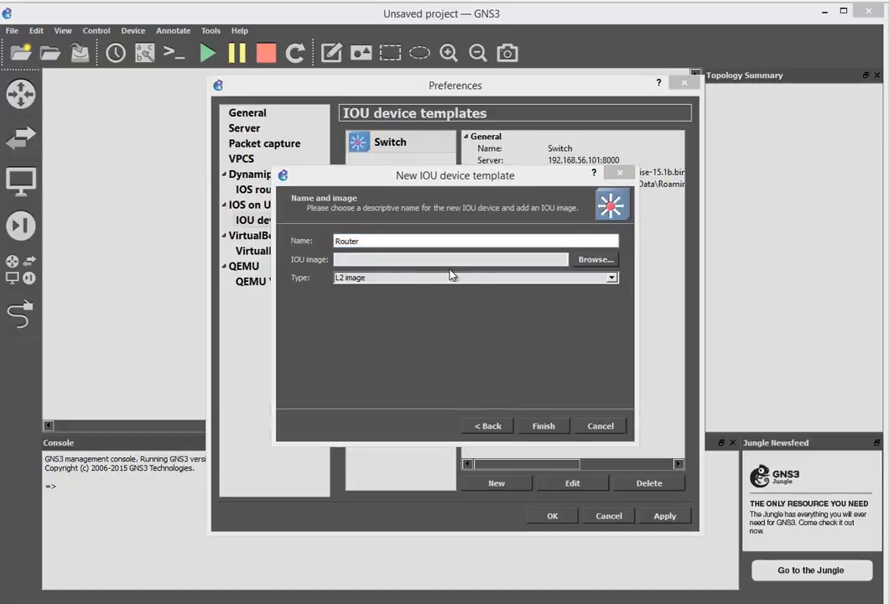
left_click(413, 260)
type("/home/gns3/GNS3/images/IOU/i86bi-linux-l3-adventerprisek9-15.4.1T.bin")
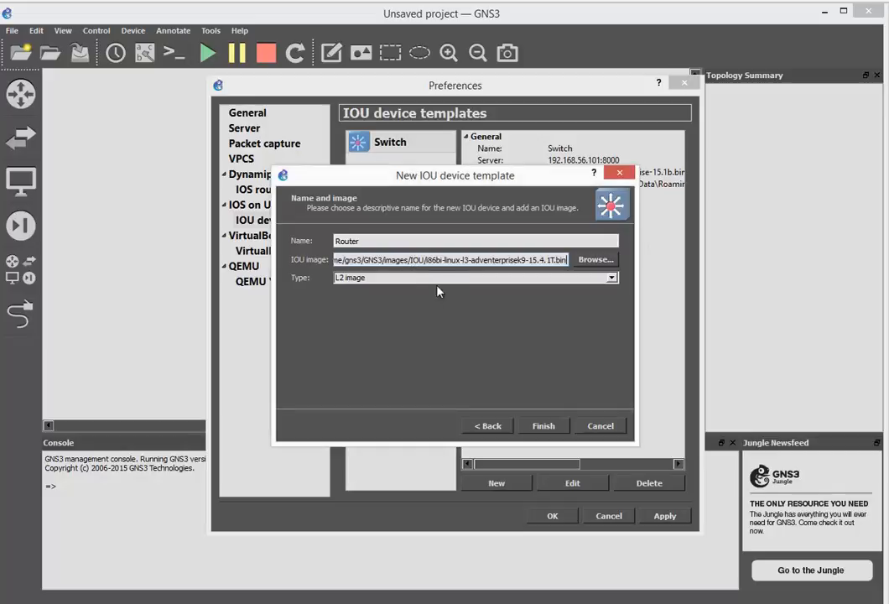
left_click(544, 426)
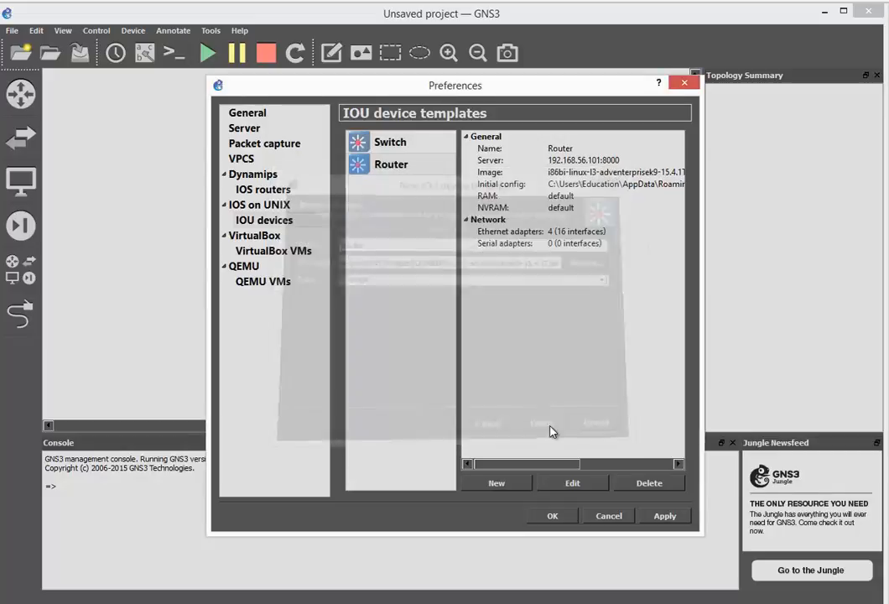
left_click(552, 516)
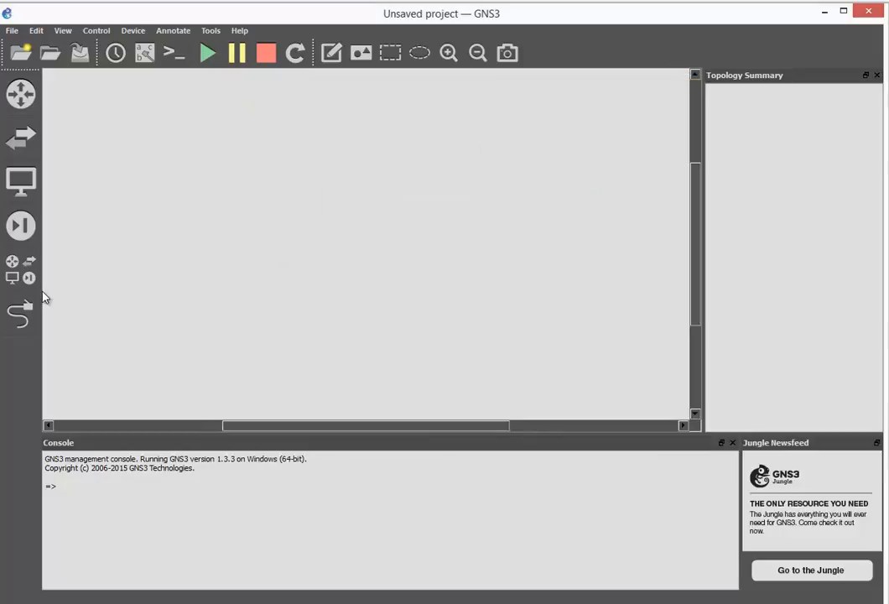
Step: Place a Router device from the full device list on the left part of the workspace and start it
left_click(26, 282)
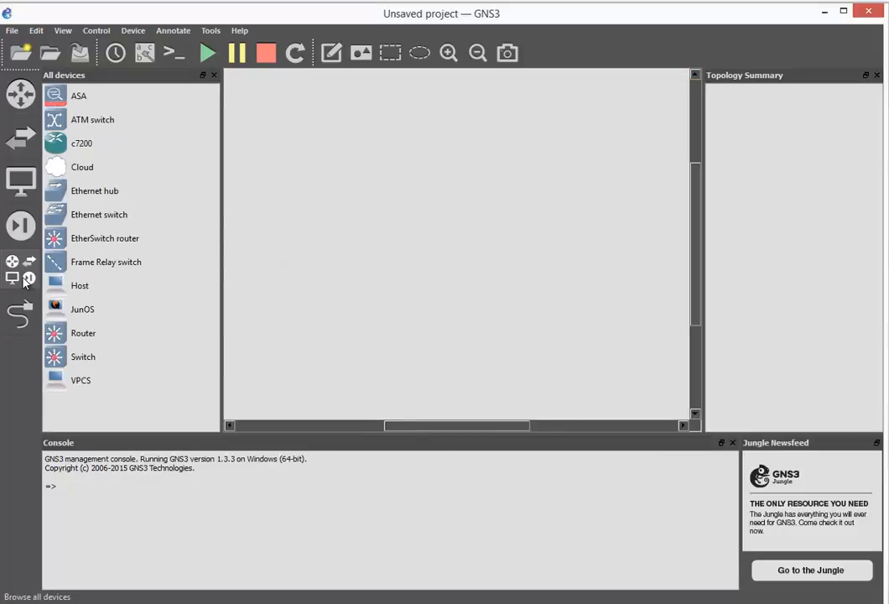
left_click_drag(74, 337, 320, 186)
right_click(326, 178)
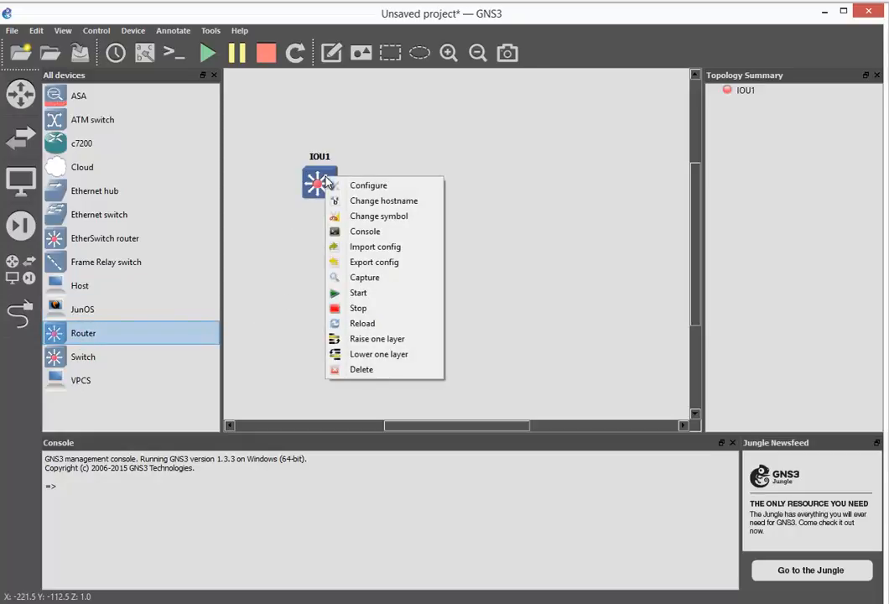
left_click(377, 295)
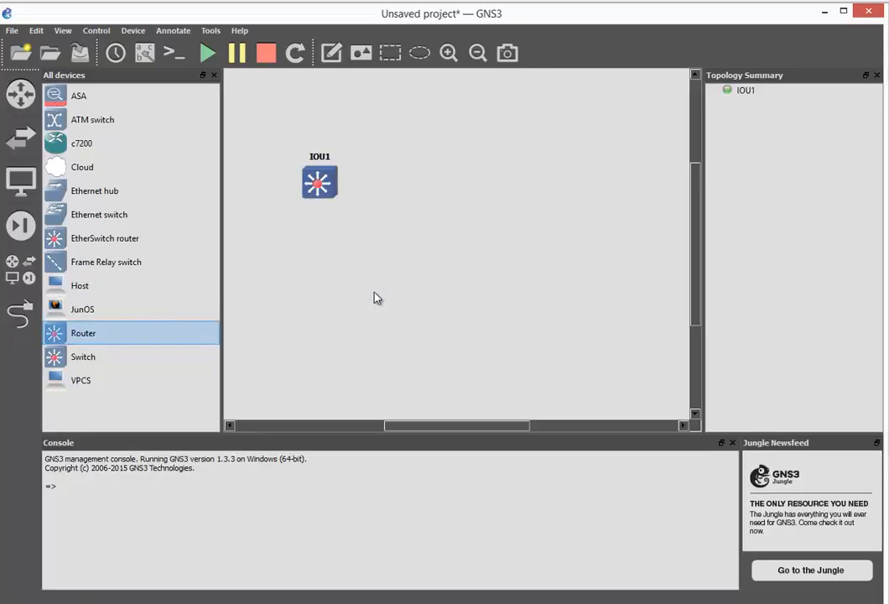
Step: Place a Switch device to the right of the router and change its symbol to ethernet_switch
left_click_drag(109, 358, 474, 187)
right_click(474, 189)
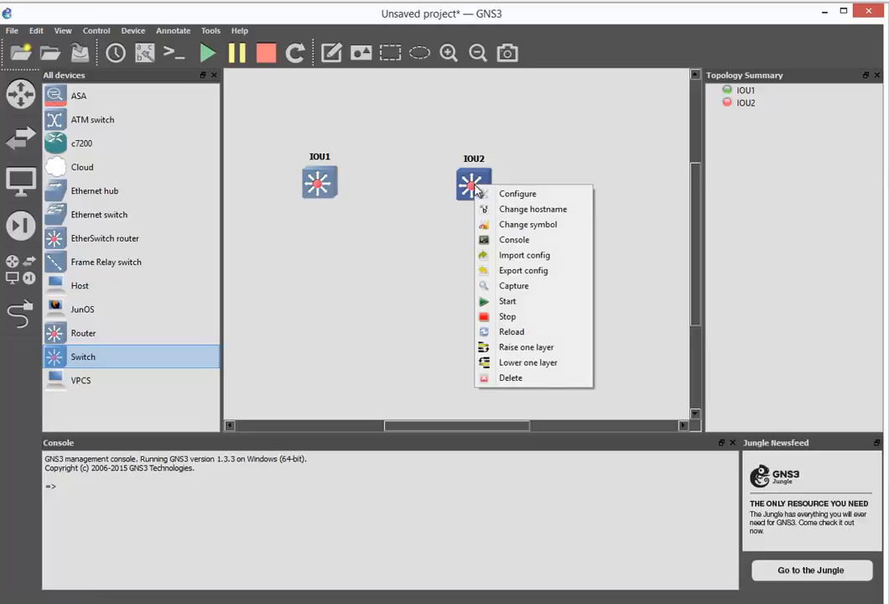
left_click(515, 226)
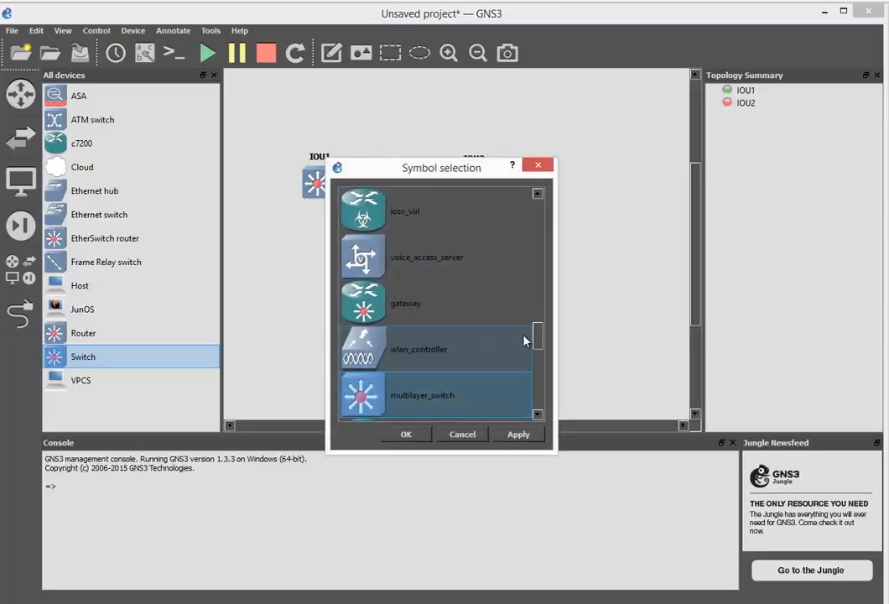
left_click_drag(530, 340, 533, 401)
left_click(504, 394)
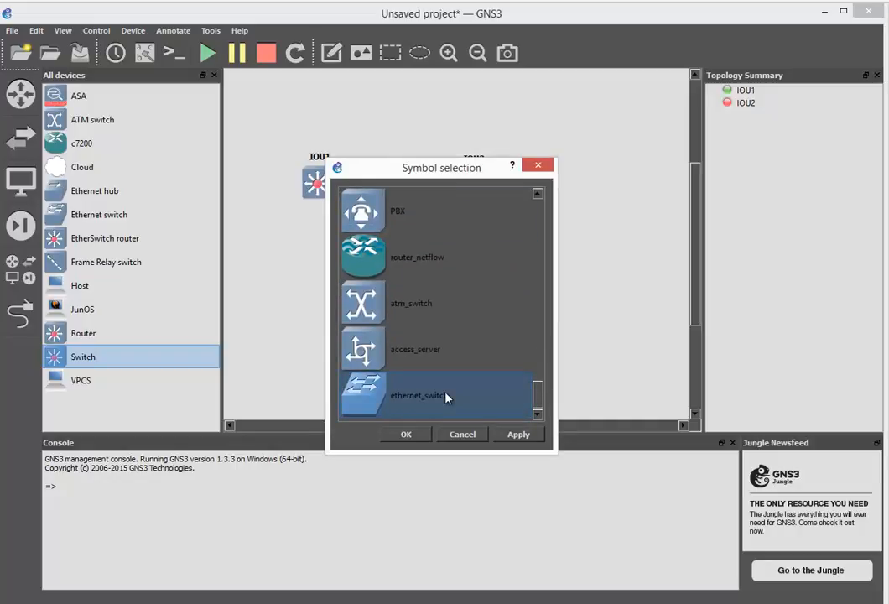
left_click(406, 434)
Step: Link the router IOU1 on interface e0/0 to the switch IOU2 on interface e0/0
left_click(18, 316)
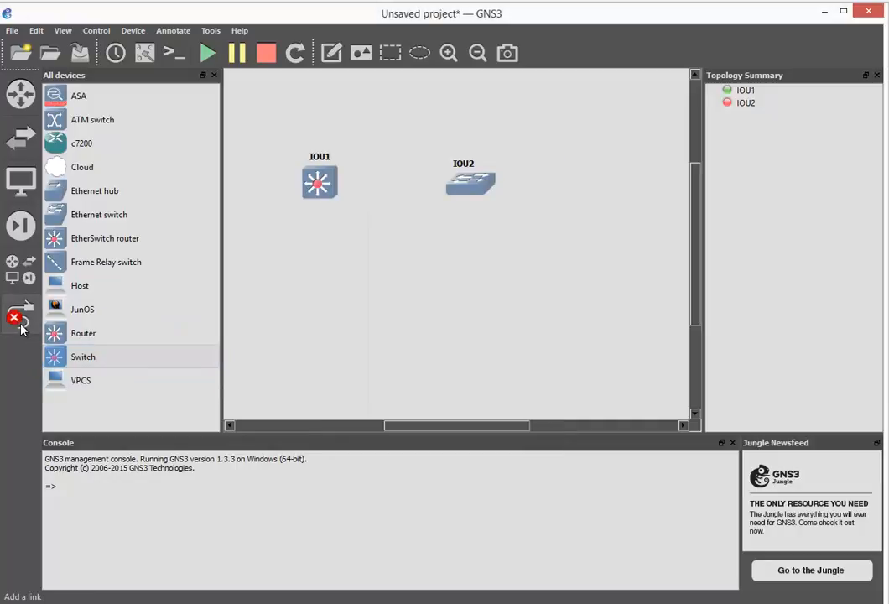
left_click(318, 182)
left_click(337, 192)
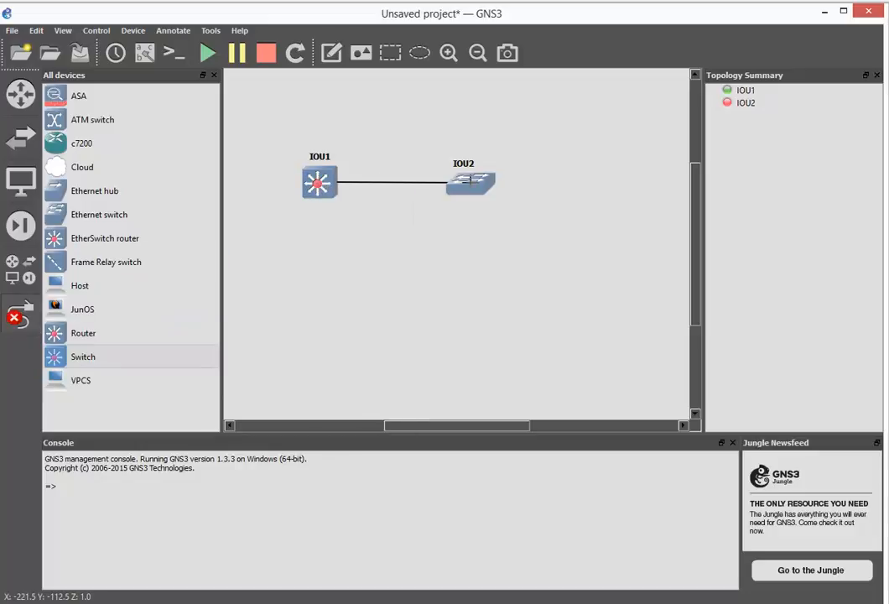
left_click(465, 182)
left_click(482, 192)
Step: Start the switch IOU2, open console sessions to all devices, and show the IOU1 session
right_click(472, 178)
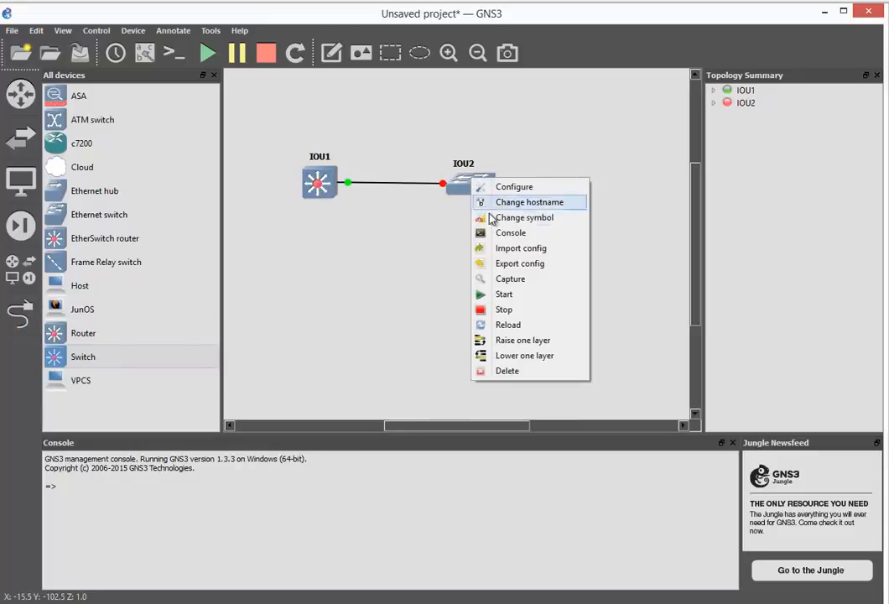
left_click(511, 295)
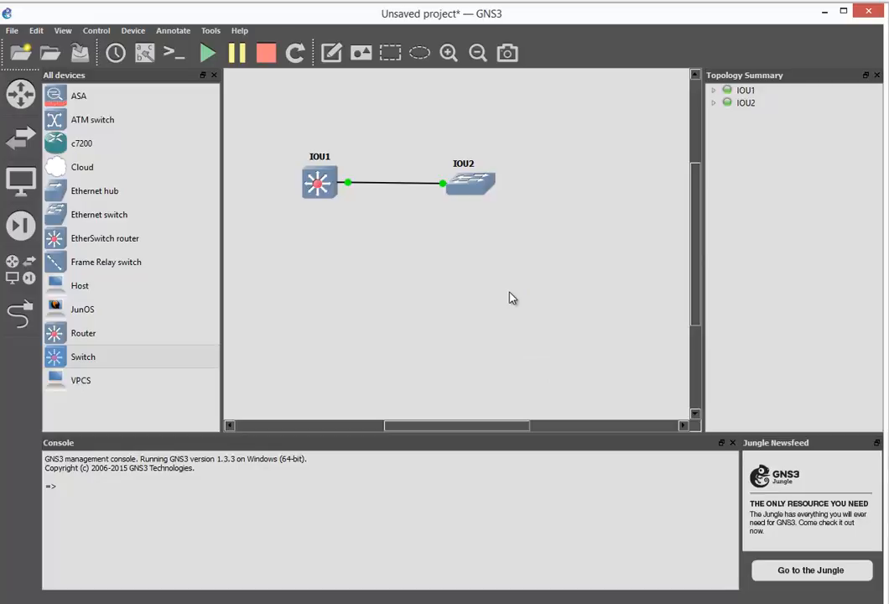
left_click(174, 57)
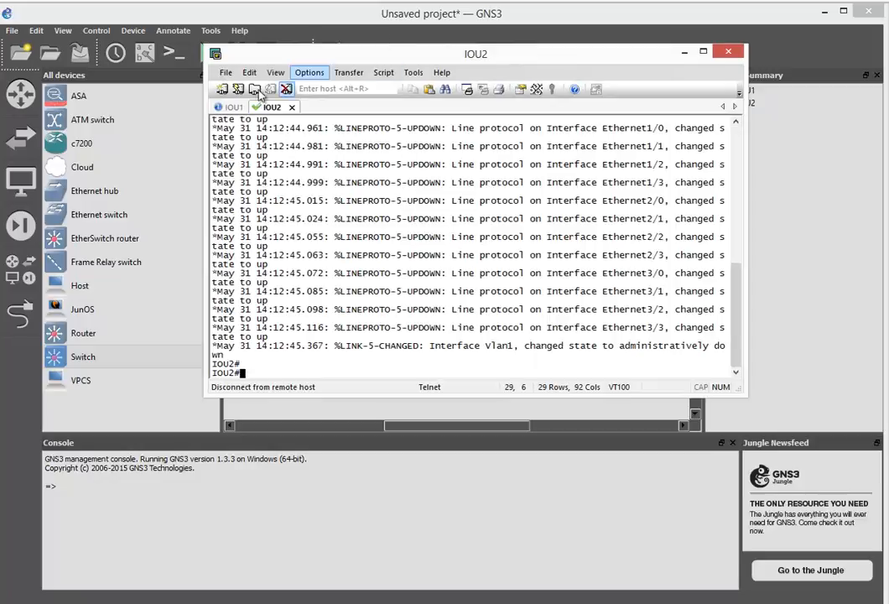
left_click(232, 107)
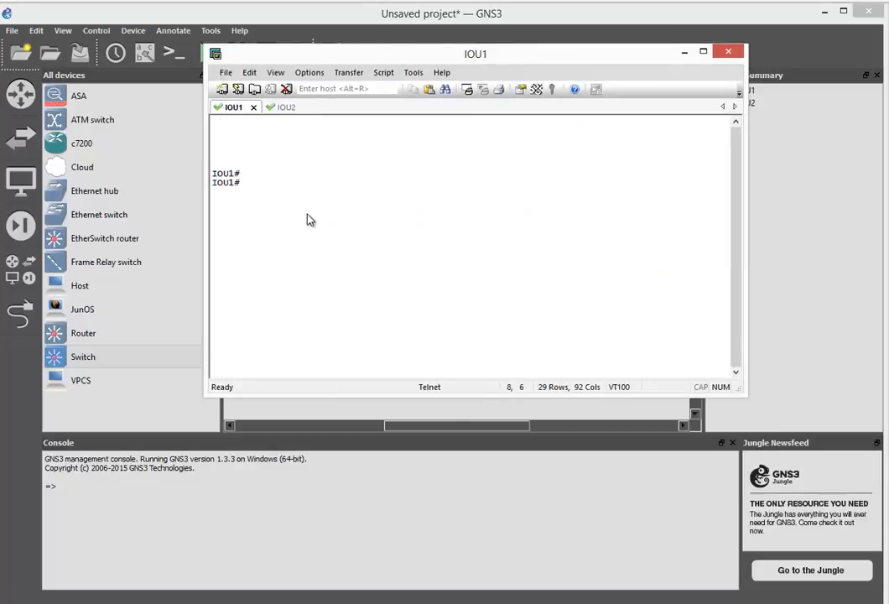
Step: Show the interface labels in the topology and place the IOU1 console window below the two devices
left_click_drag(419, 61, 369, 274)
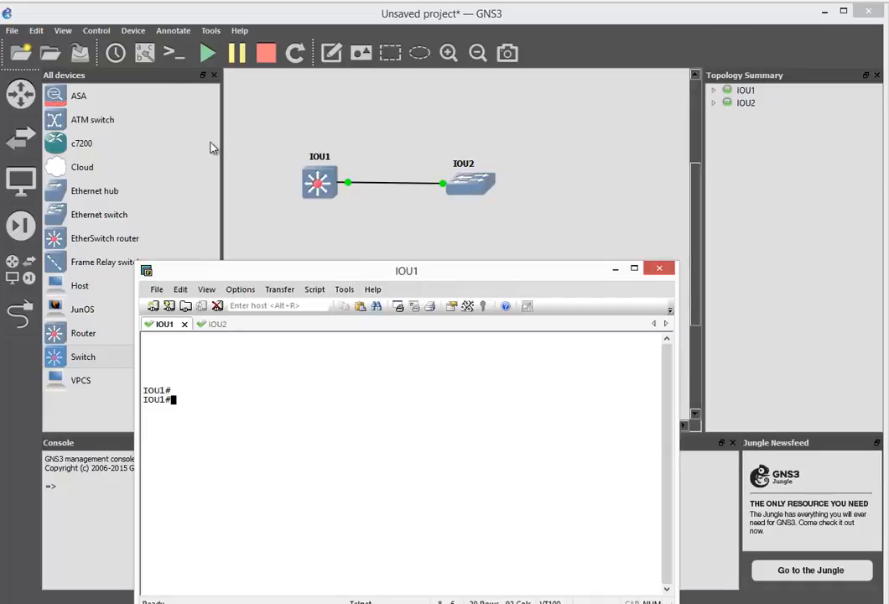
left_click(147, 54)
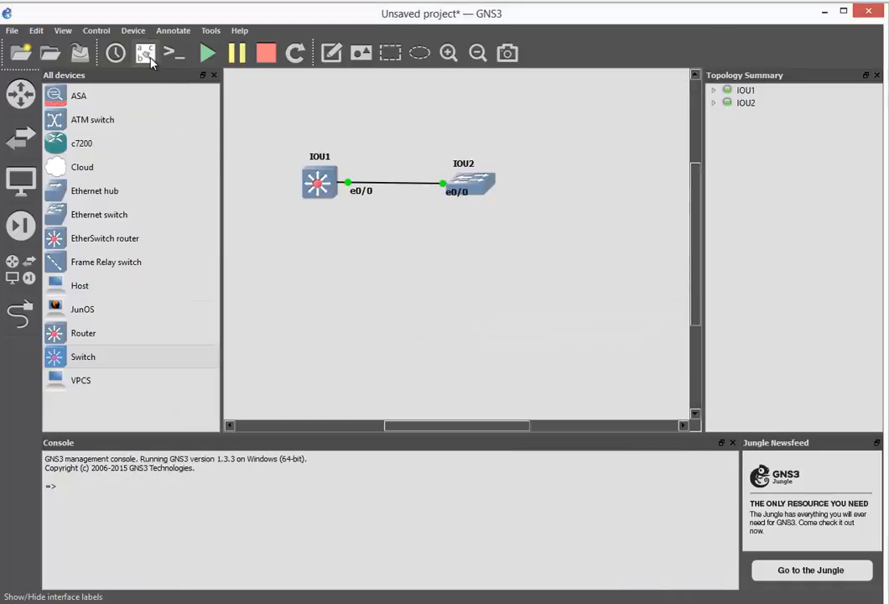
key("alt+Tab")
left_click_drag(540, 270, 556, 229)
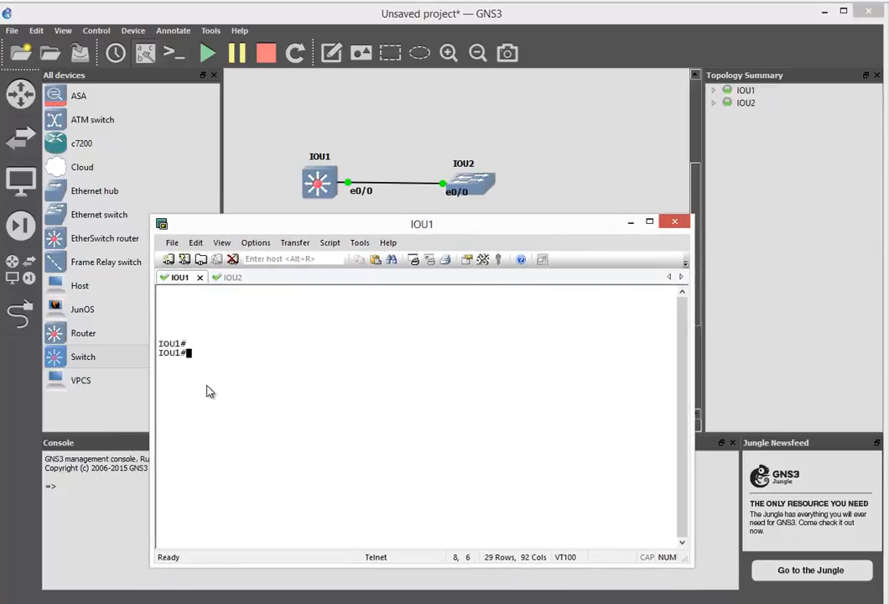
Step: On IOU1, enter global configuration mode with conf t and open interface ethernet 0/0 for configuration
type("conf t")
key("Return")
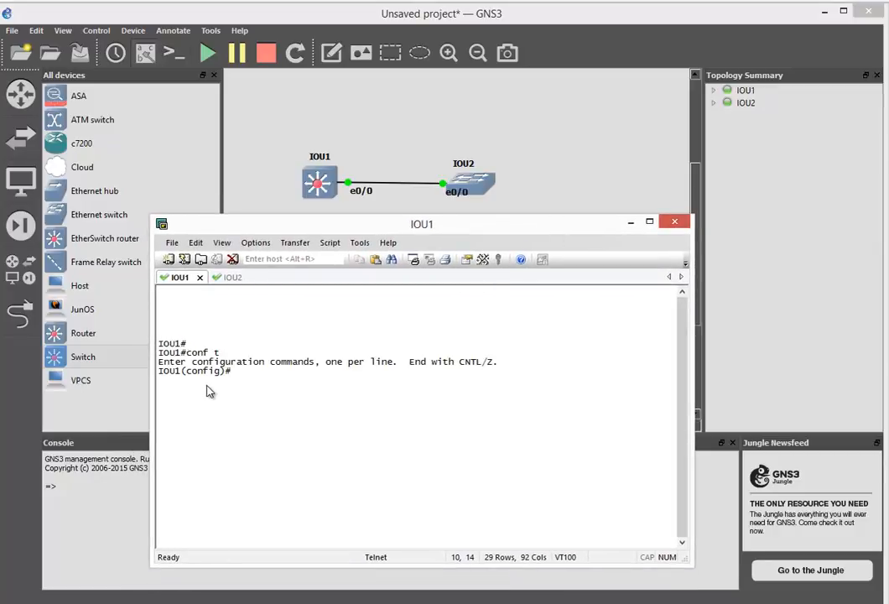
type("int fa")
key("Tab")
key("BackSpace")
key("BackSpace")
type("eth")
key("Tab")
type("0/0")
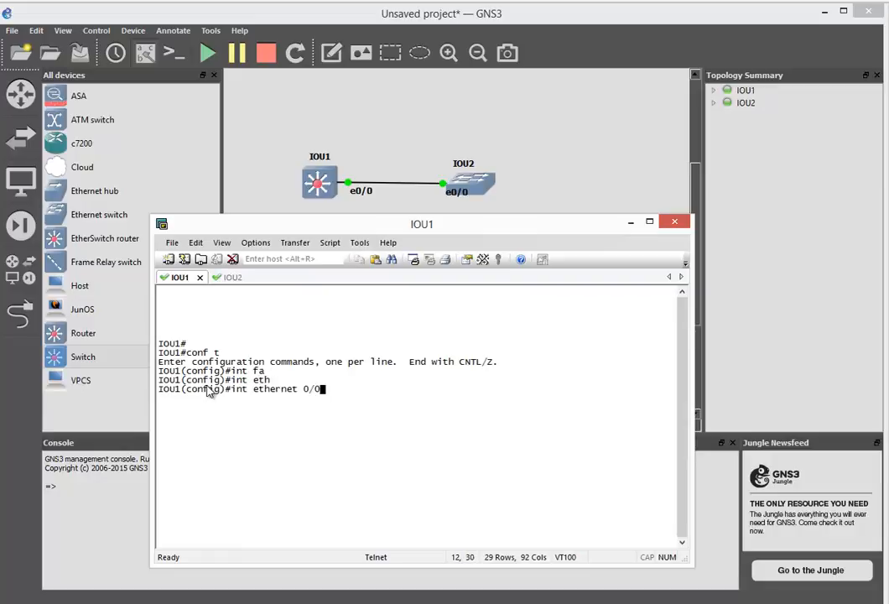
key("Return")
Step: Assign IOU1's Ethernet 0/0 the IP address 192.168.1.1 with mask 255.255.255.0 and enable it with no shutdown
type("ip add")
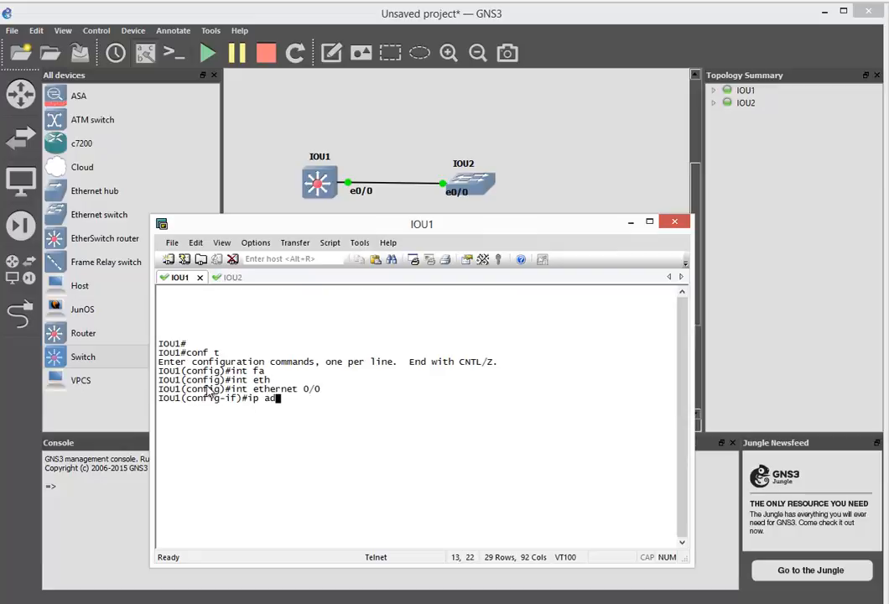
key("Tab")
type("192")
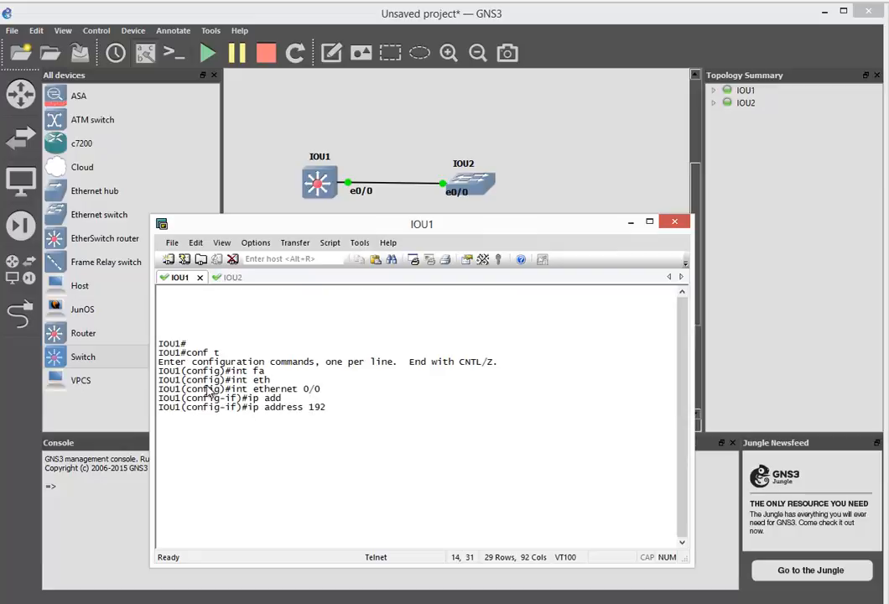
type(".168.1.1 255.255.255.255.0")
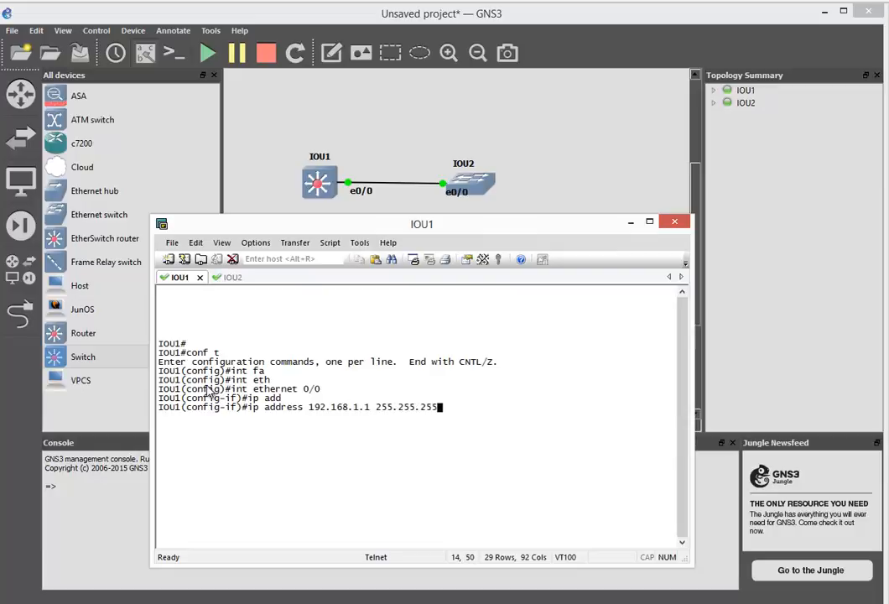
key("Return")
type("no shu")
key("Tab")
key("Return")
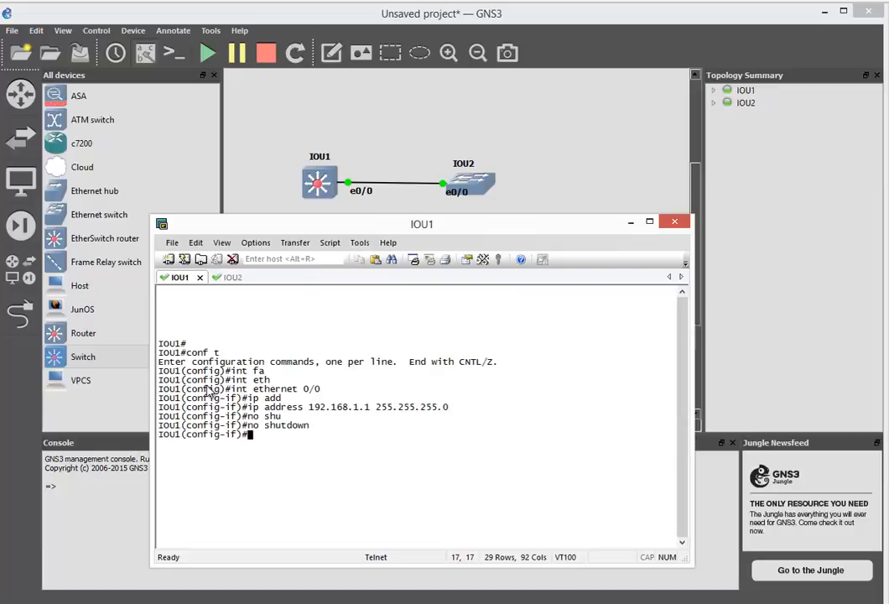
Step: In the IOU2 console, enter global configuration mode and open interface ethernet 0/0 for configuration
left_click(228, 277)
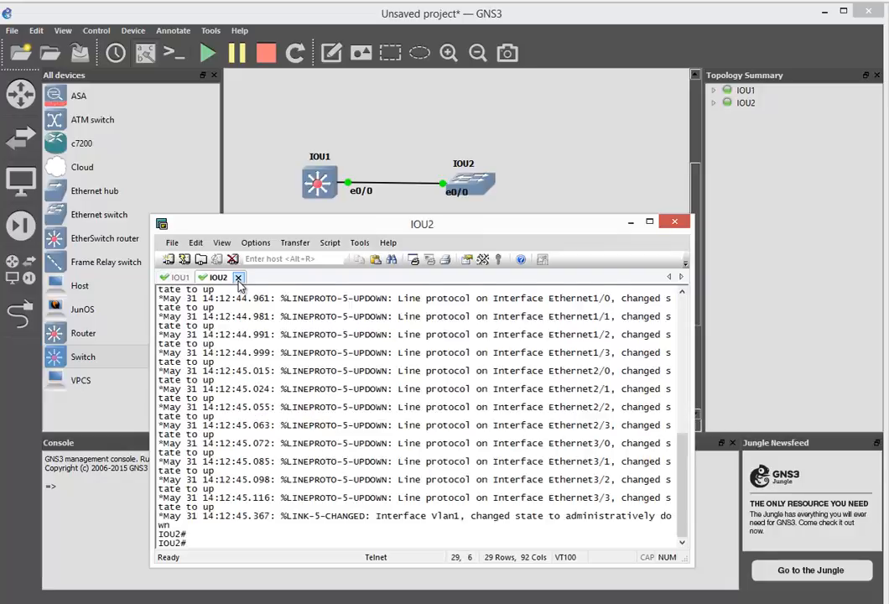
left_click_drag(321, 232, 303, 106)
type("conf t")
key("Return")
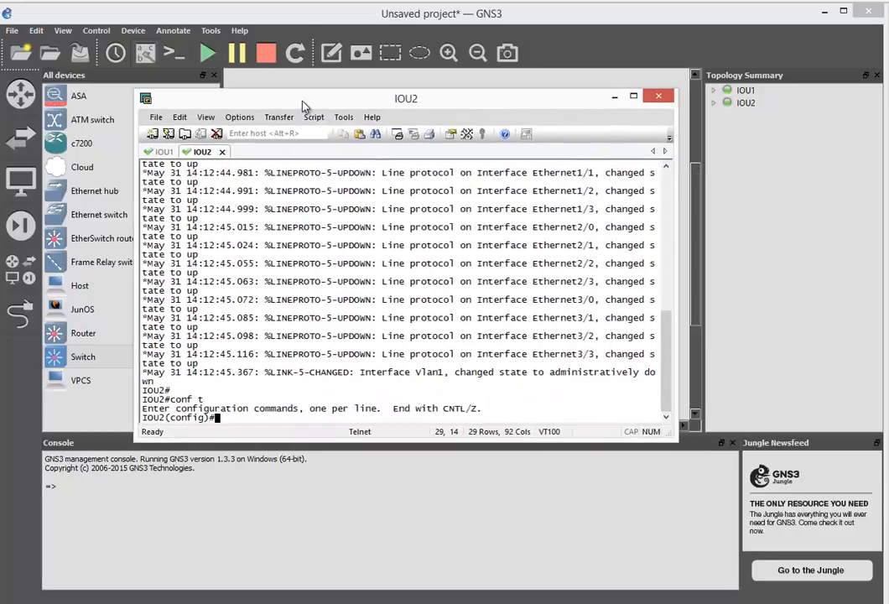
type("int eth")
key("Tab")
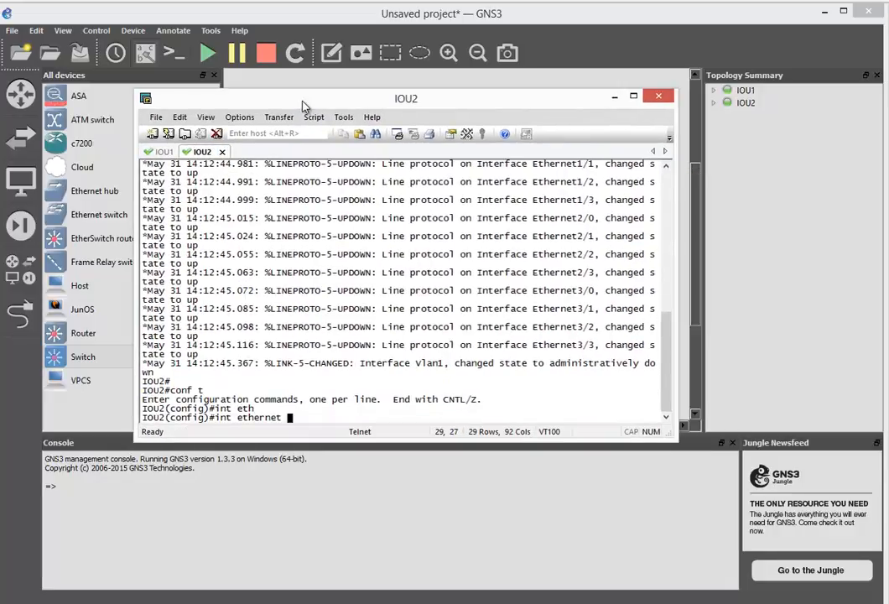
type("0/0")
left_click_drag(383, 102, 375, 135)
key("Return")
type("ip add")
key("Tab")
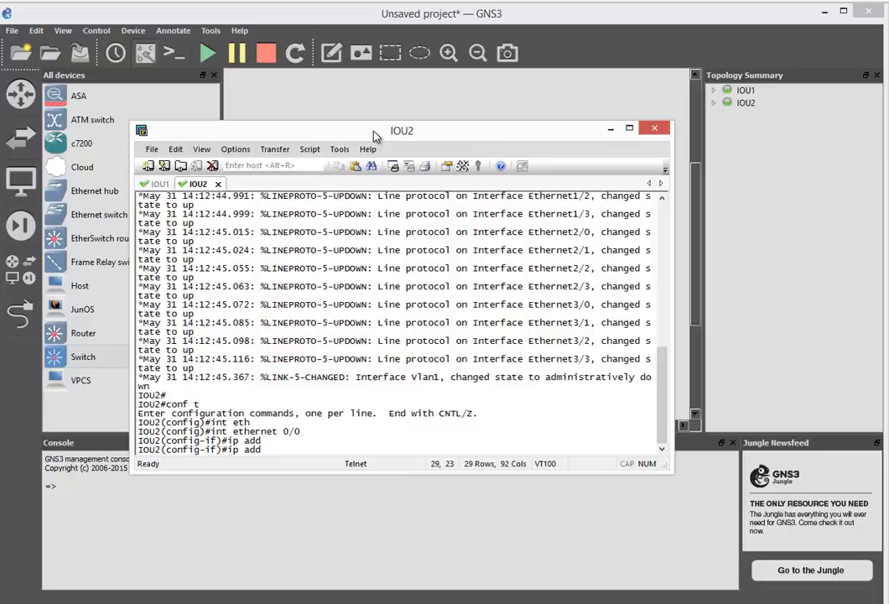
key("BackSpace")
key("BackSpace")
key("BackSpace")
key("BackSpace")
key("BackSpace")
key("BackSpace")
Step: Turn IOU2's Ethernet 0/0 into a routed port with the no switchport command
type("no sw")
key("Tab")
key("Return")
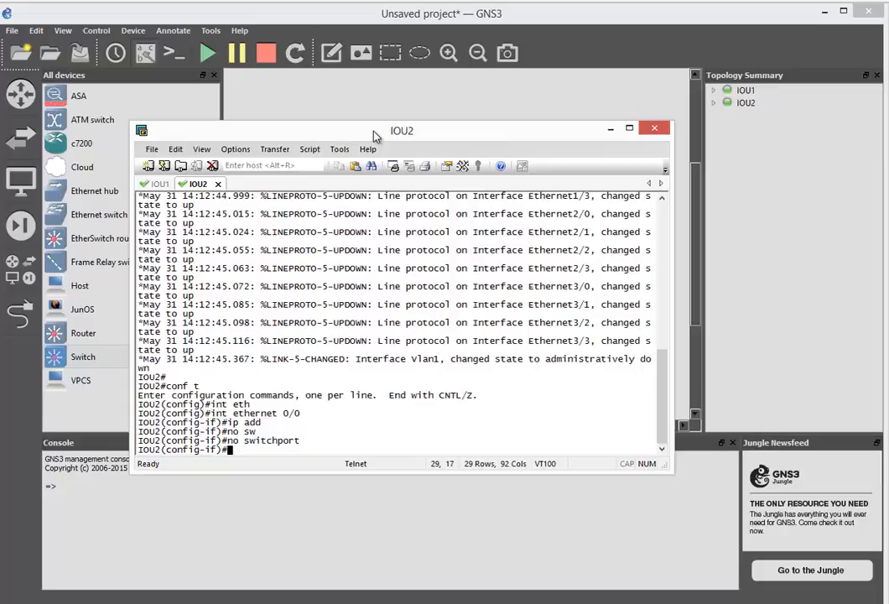
Step: Assign IOU2's Ethernet 0/0 the IP address 192.168.1.2 with mask 255.255.255.0, enable it with no shutdown, and leave configuration mode
type("ip ")
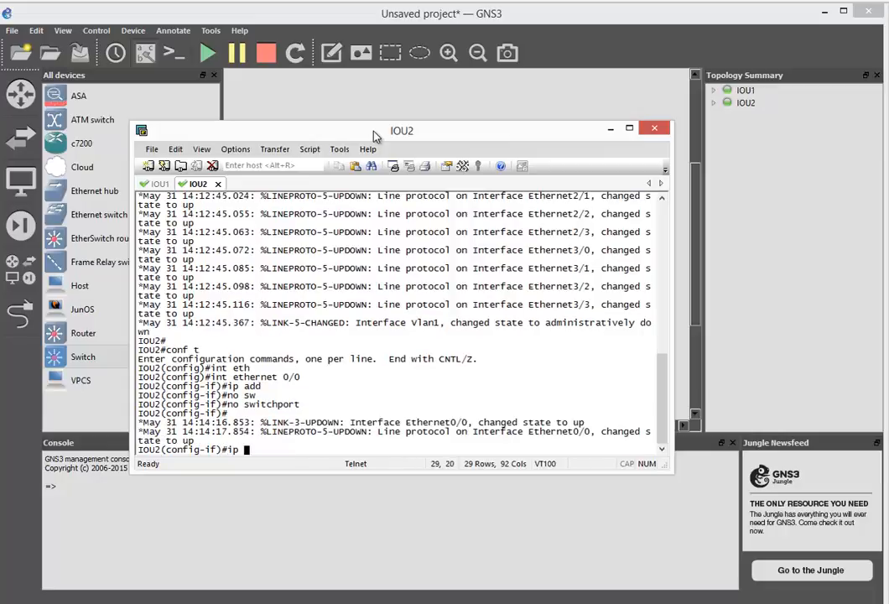
type("add")
key("Tab")
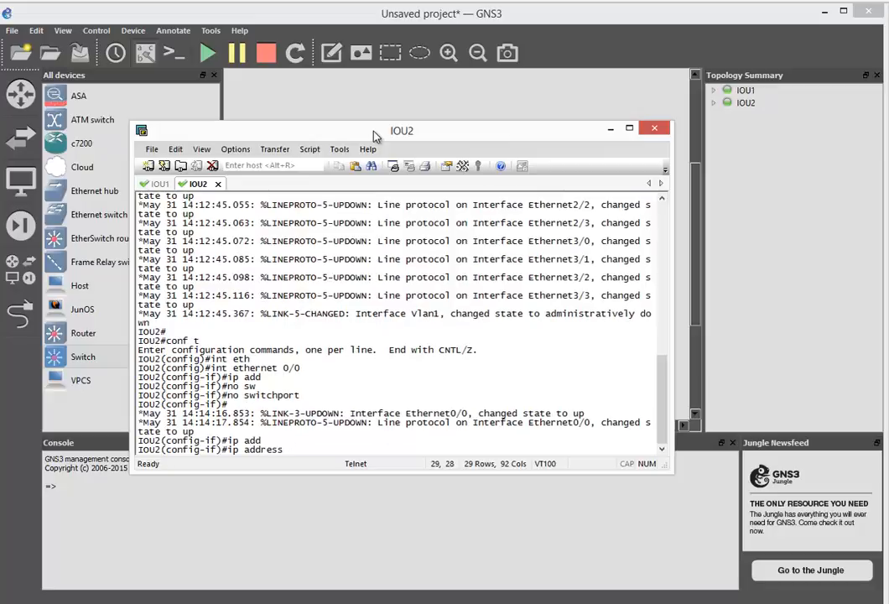
type("192.168.1.2 255.2")
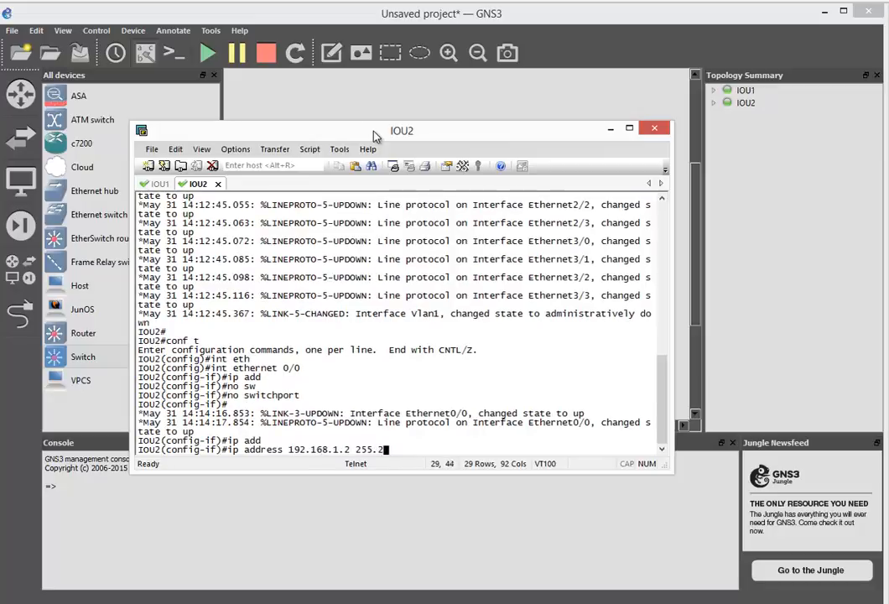
type("55.255.0")
key("Return")
type("no shu")
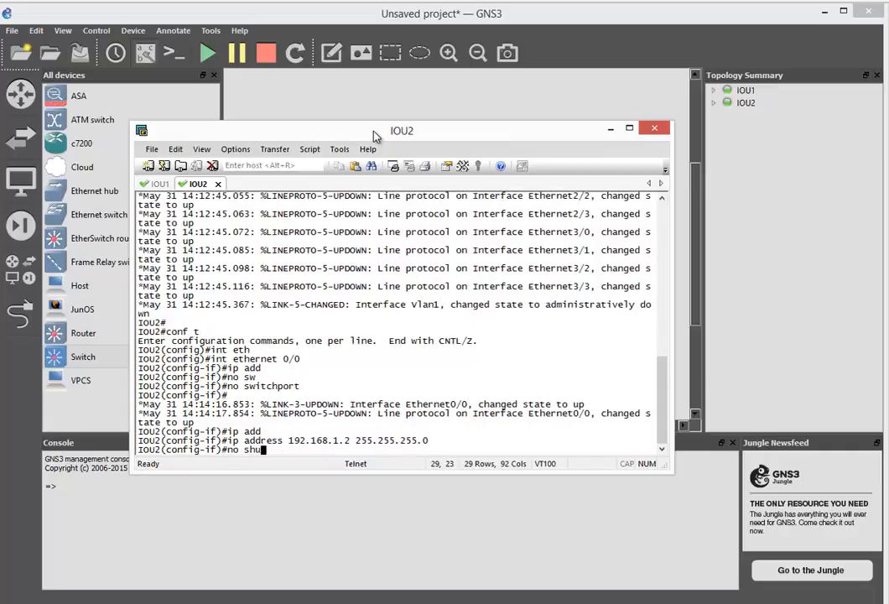
key("Tab")
key("Return")
key("ctrl+z")
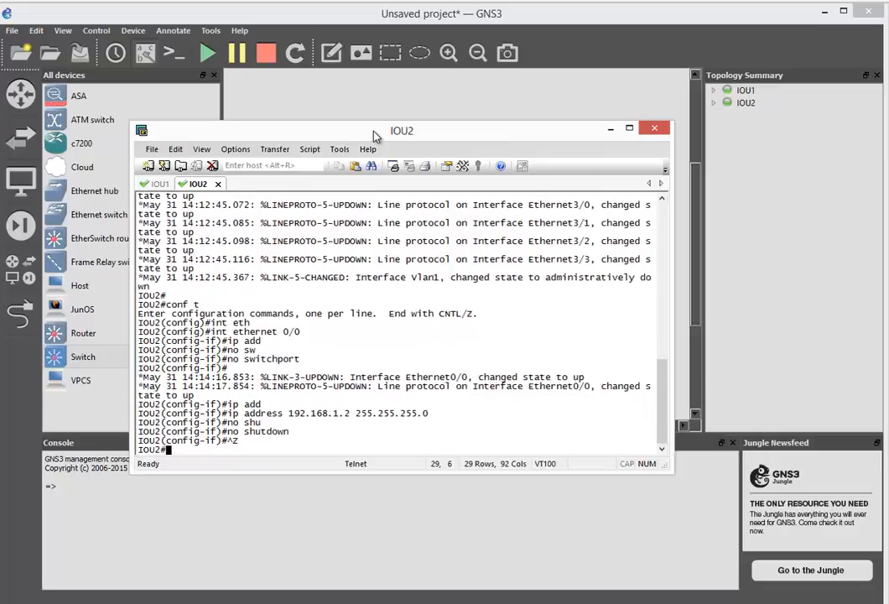
Step: Ping 192.168.1.1 from IOU2, examine the echo replies, and minimize the console window
key("Return")
type("ping ")
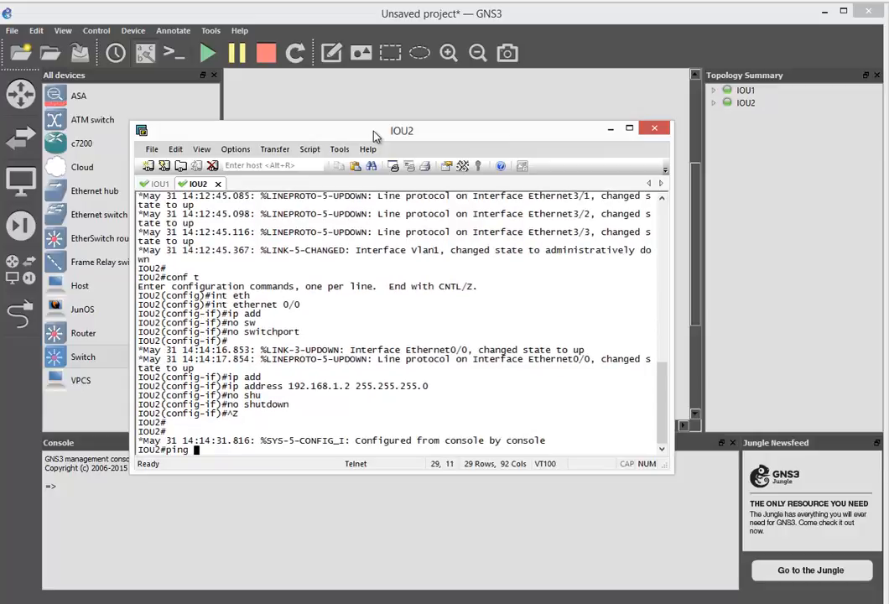
type("192.168.1.1")
key("Return")
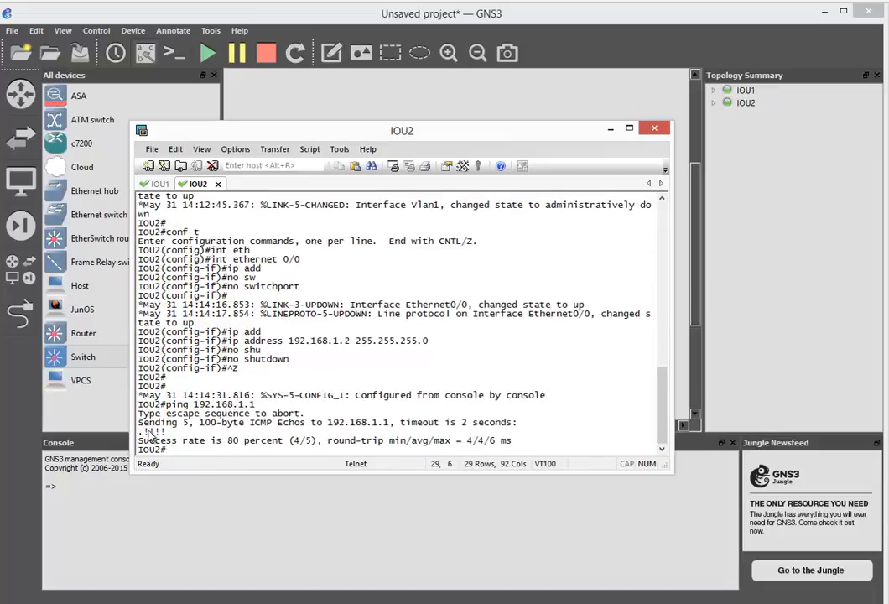
left_click_drag(138, 431, 166, 431)
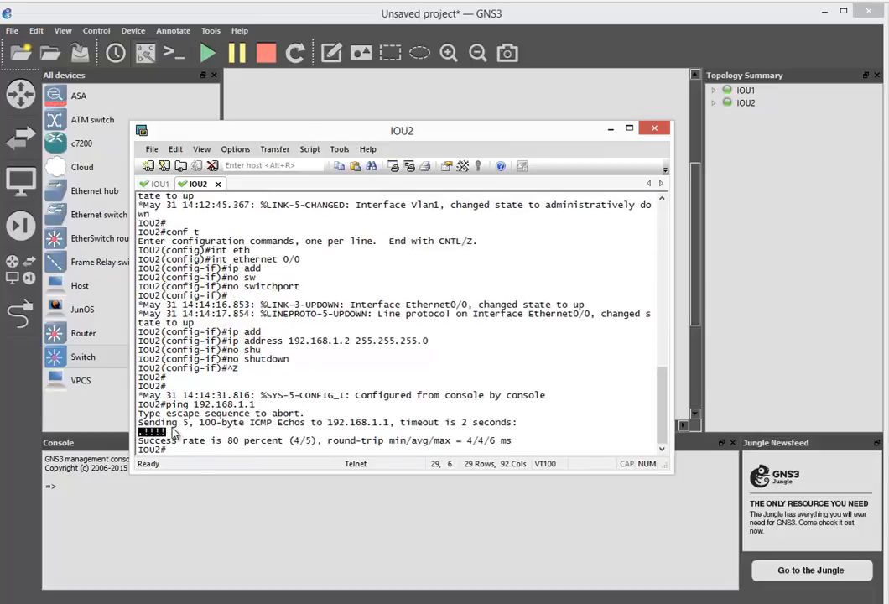
left_click(611, 130)
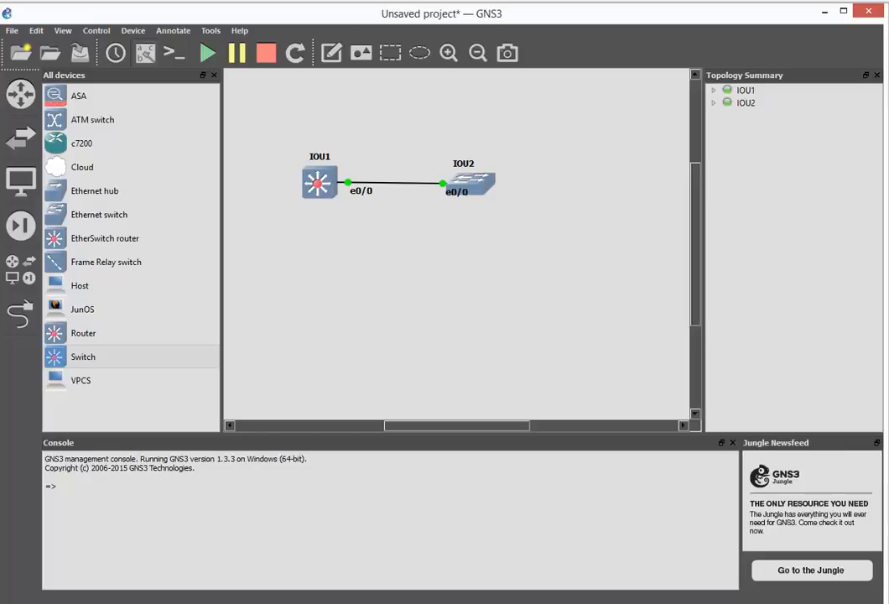
Step: Open Task Manager and examine the CPU and memory usage of the VirtualBox process
key("ctrl+shift+Escape")
left_click_drag(533, 20, 520, 54)
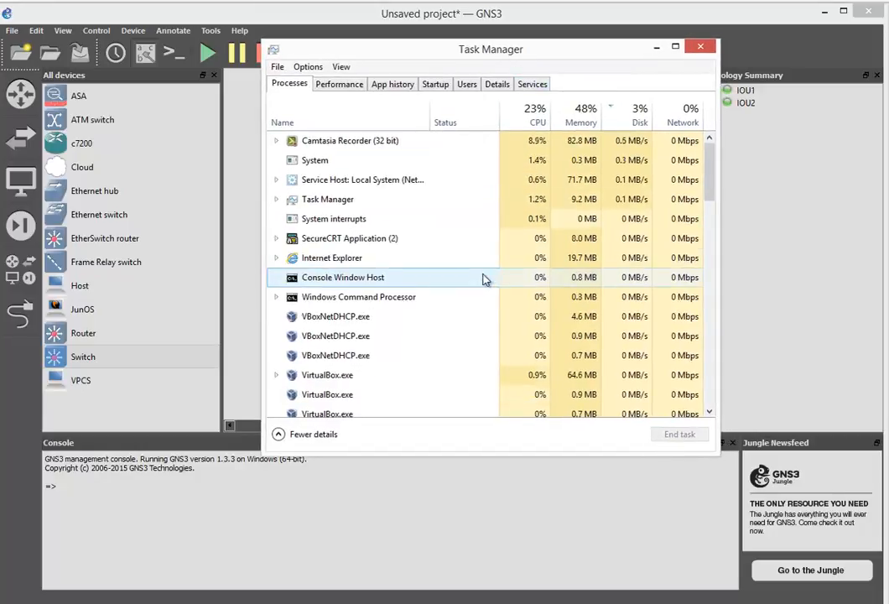
left_click(417, 377)
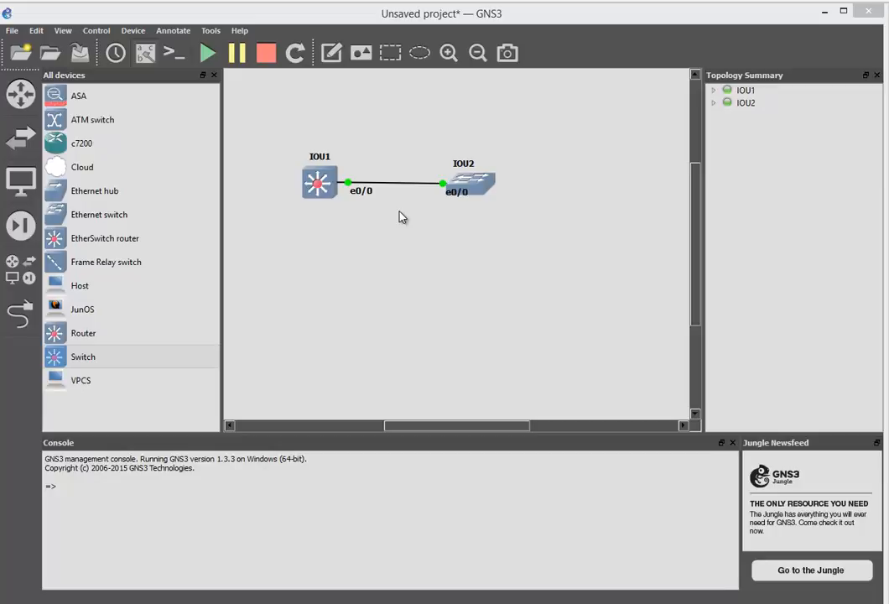
Step: Review the general and network adapter settings of the Router IOU device template in the preferences, and close them without changes
left_click(36, 30)
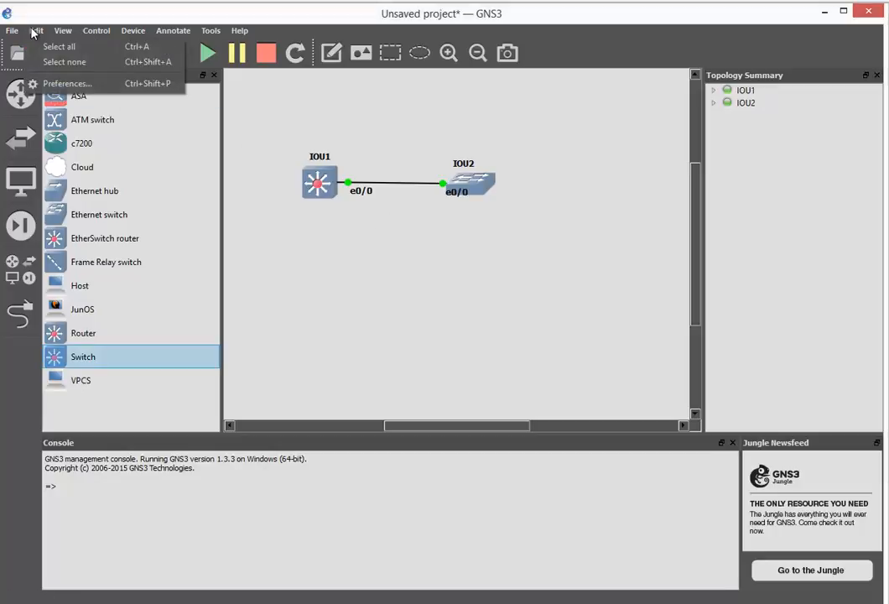
left_click(76, 85)
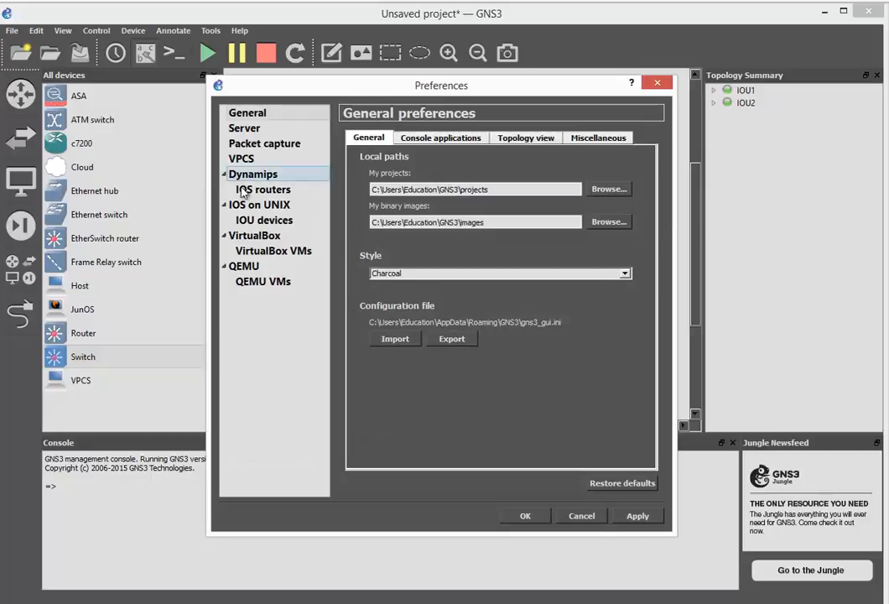
left_click(254, 222)
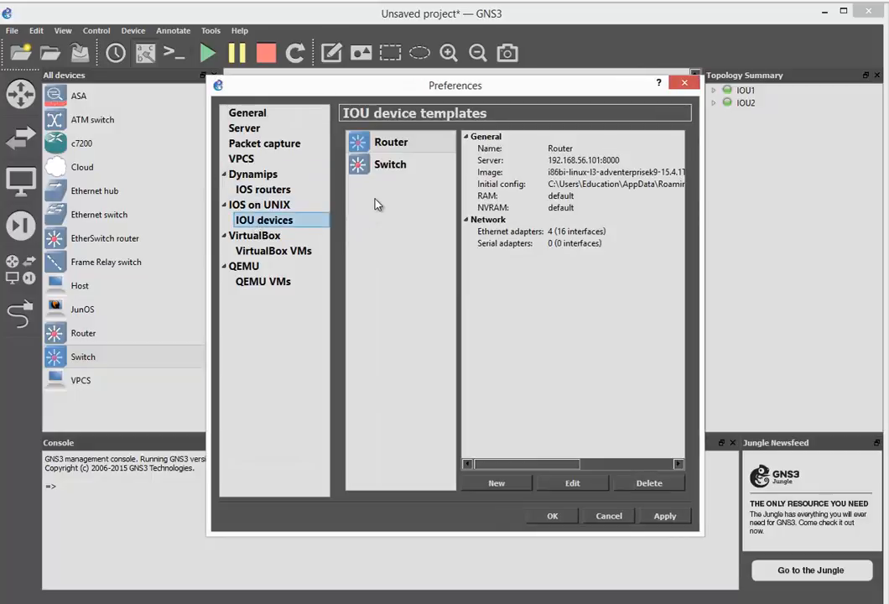
left_click(387, 146)
left_click(570, 485)
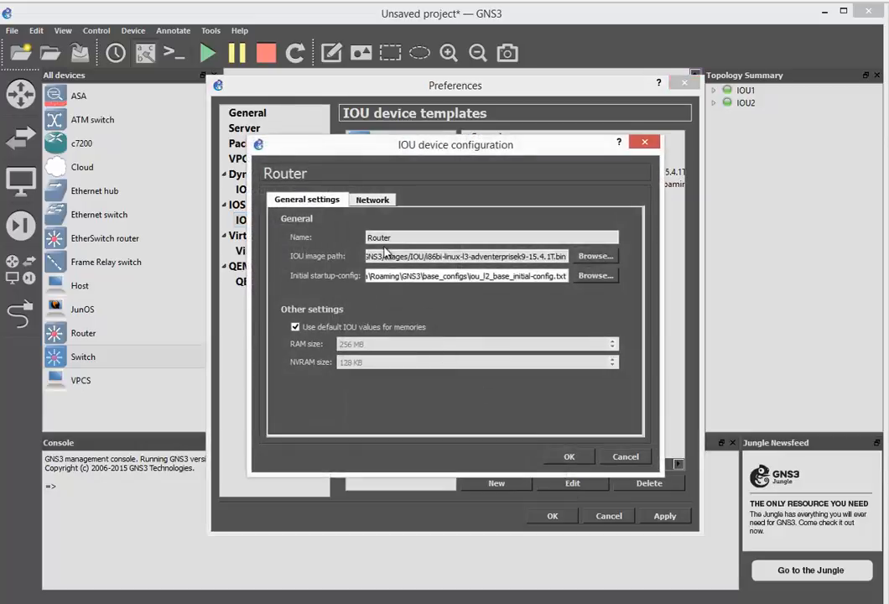
left_click(377, 205)
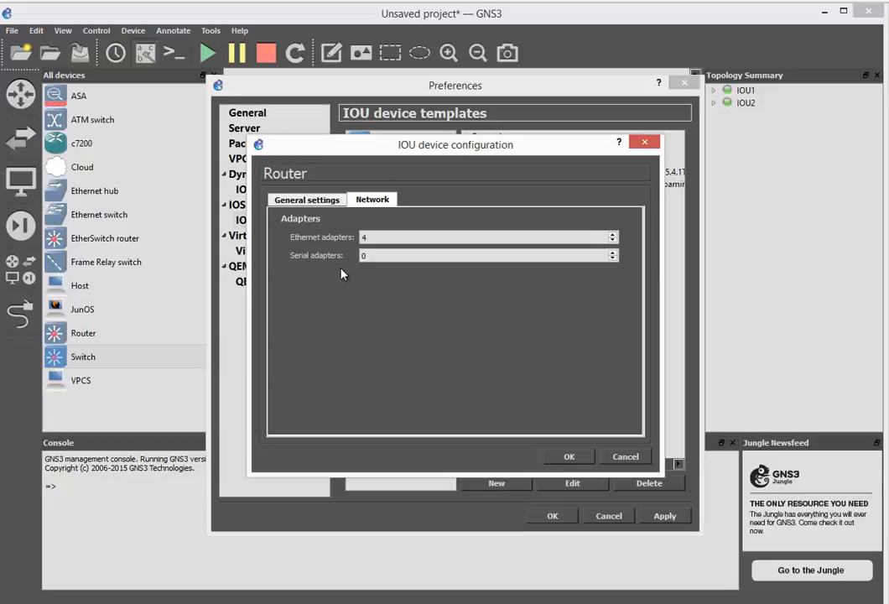
left_click(625, 457)
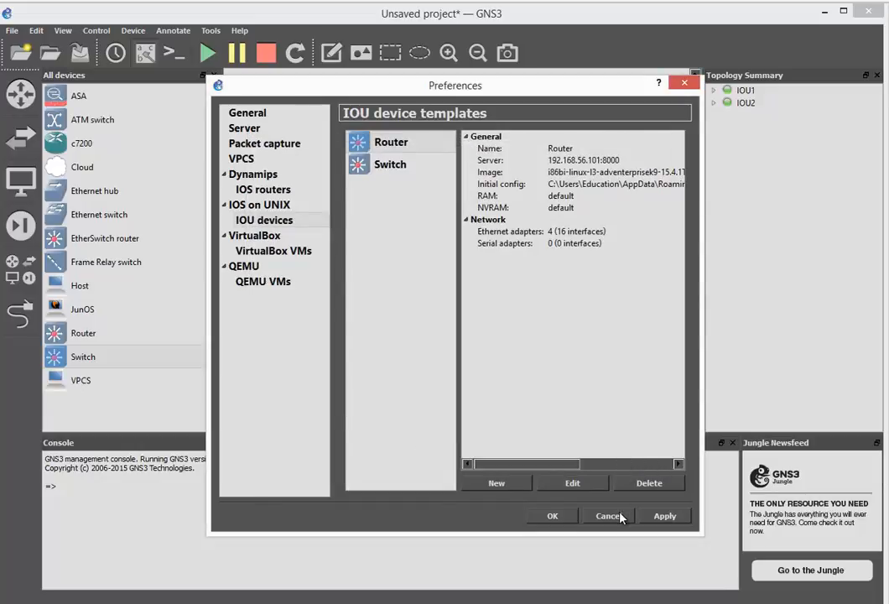
left_click(619, 515)
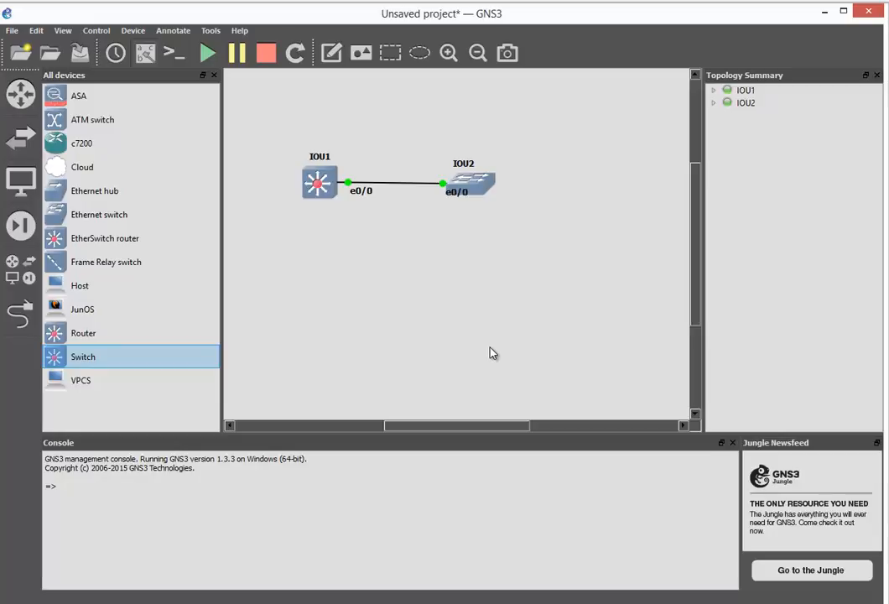
Step: Start a packet capture on the IOU1–IOU2 link using IOU1 port Ethernet0/0
right_click(393, 190)
left_click(413, 192)
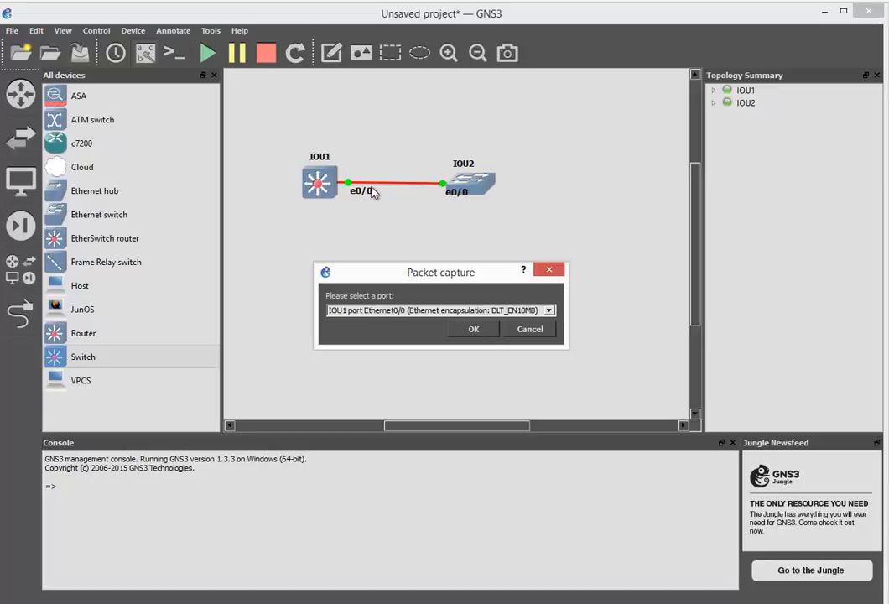
left_click(474, 329)
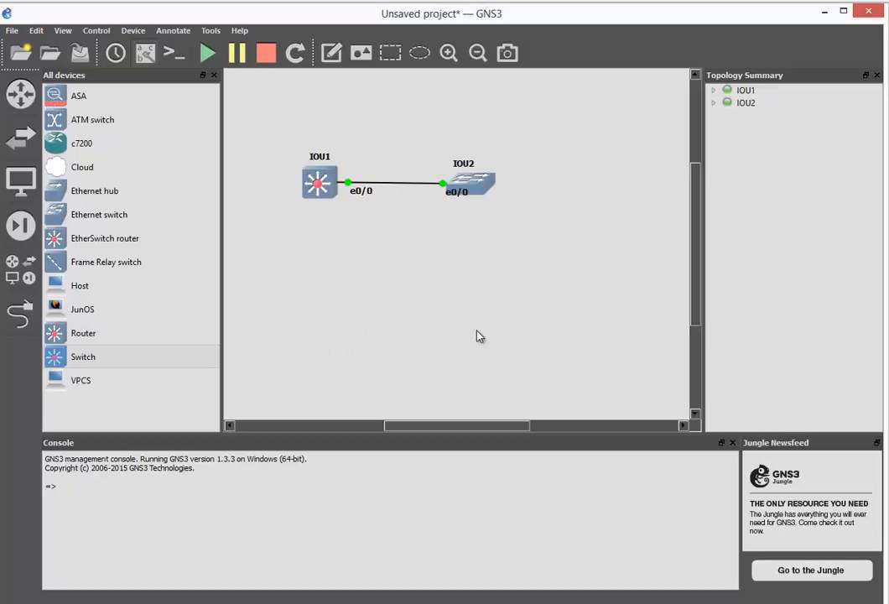
Step: Try to open the IOU1–IOU2 link capture in Wireshark
right_click(389, 189)
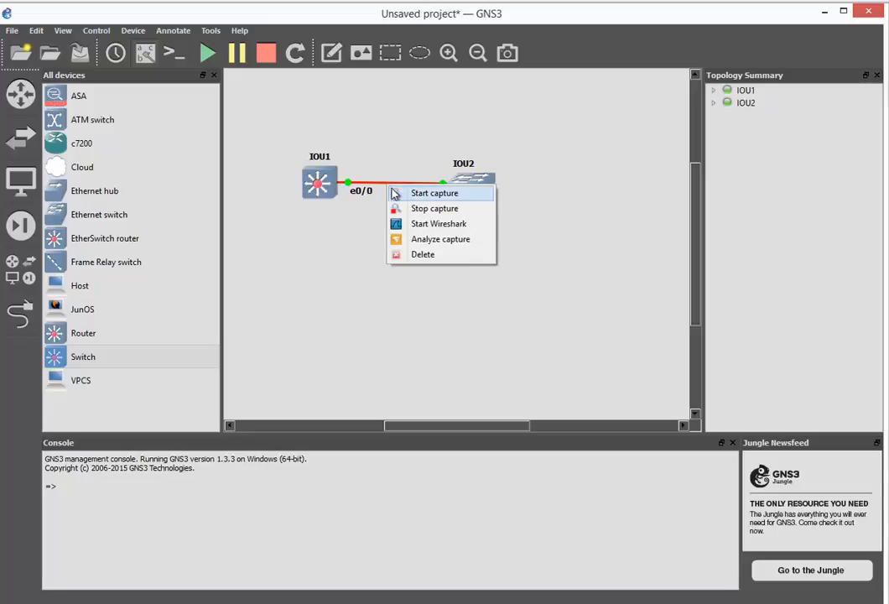
left_click(407, 223)
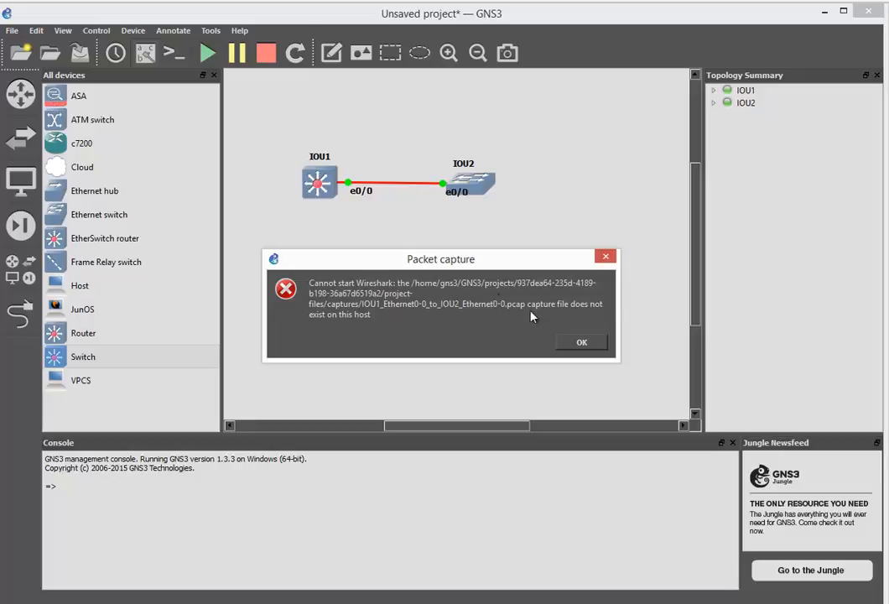
left_click(581, 342)
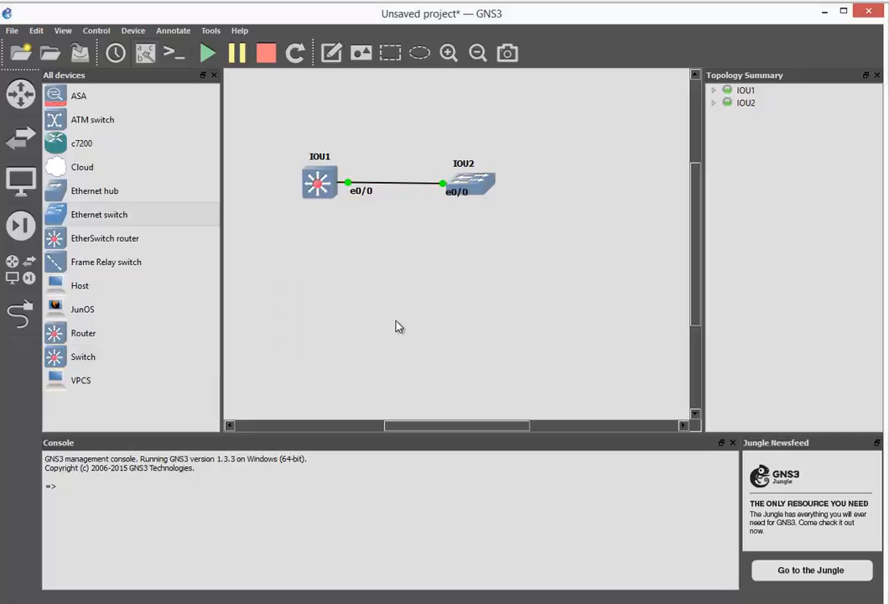
Step: Add an Ethernet switch below the IOU devices and link IOU1's e0/1 to port 1 of the switch
left_click_drag(103, 217, 365, 271)
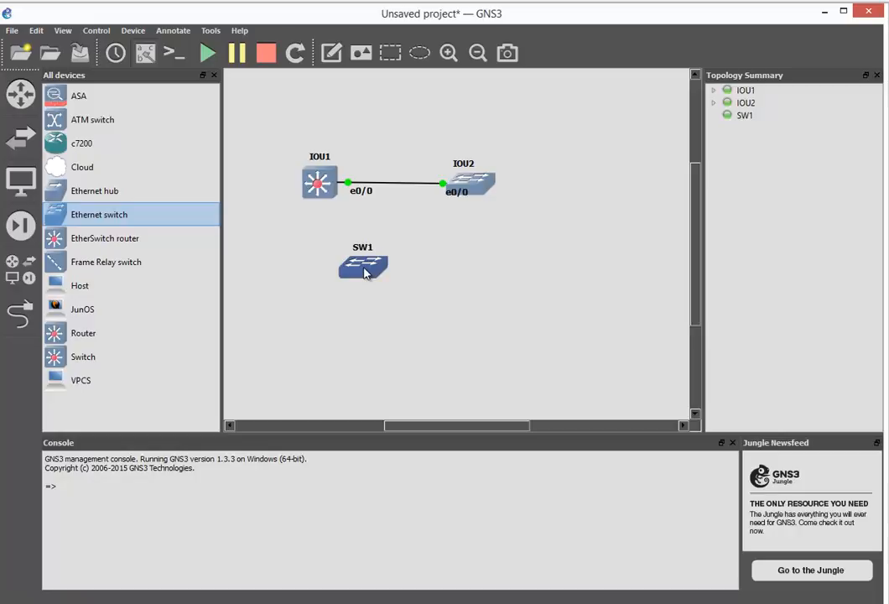
left_click(28, 322)
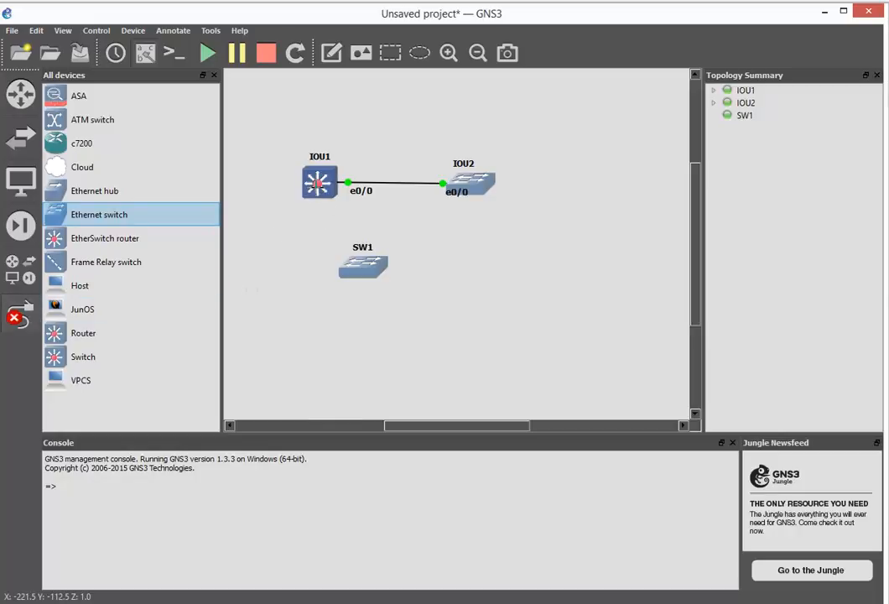
left_click(317, 183)
left_click(337, 211)
left_click(375, 275)
left_click(381, 284)
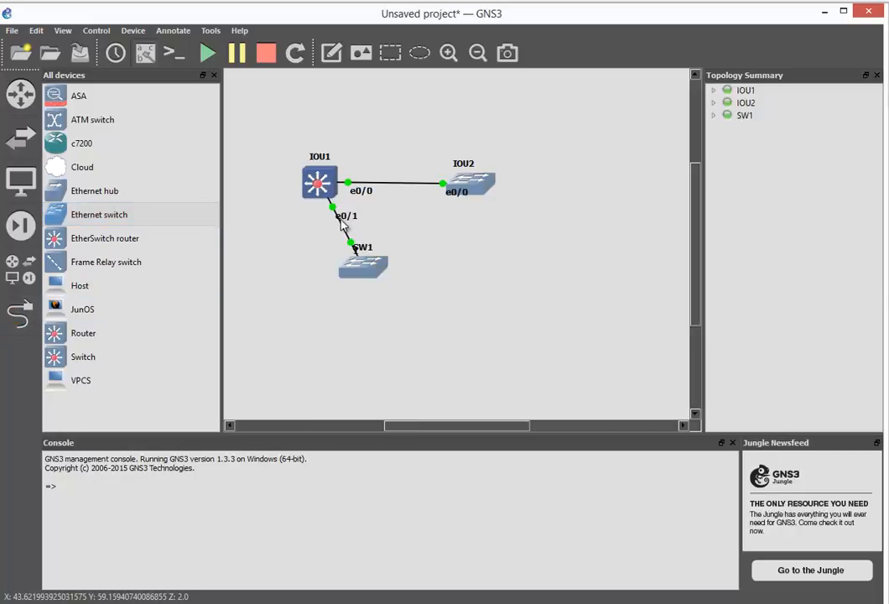
Step: Start a packet capture on the IOU1–SW1 link using SW1 port 1
left_click(419, 311)
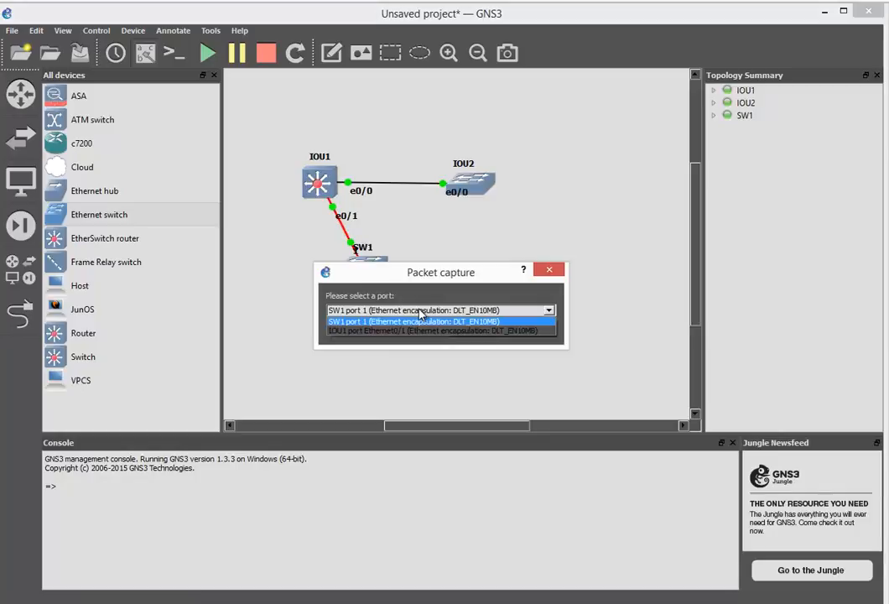
left_click(373, 322)
left_click(466, 329)
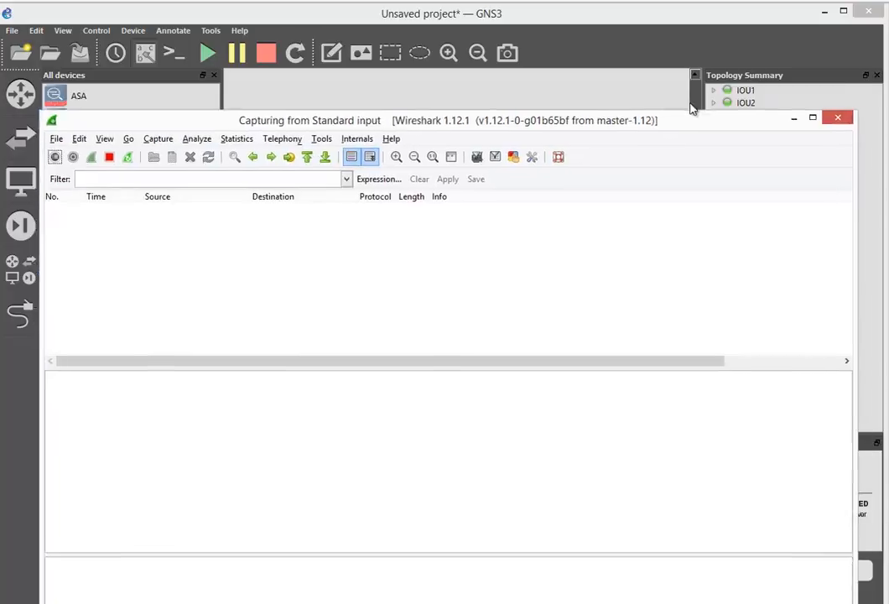
Step: Reposition the Wireshark live capture window to view it, and quit Wireshark
left_click_drag(693, 109, 692, 55)
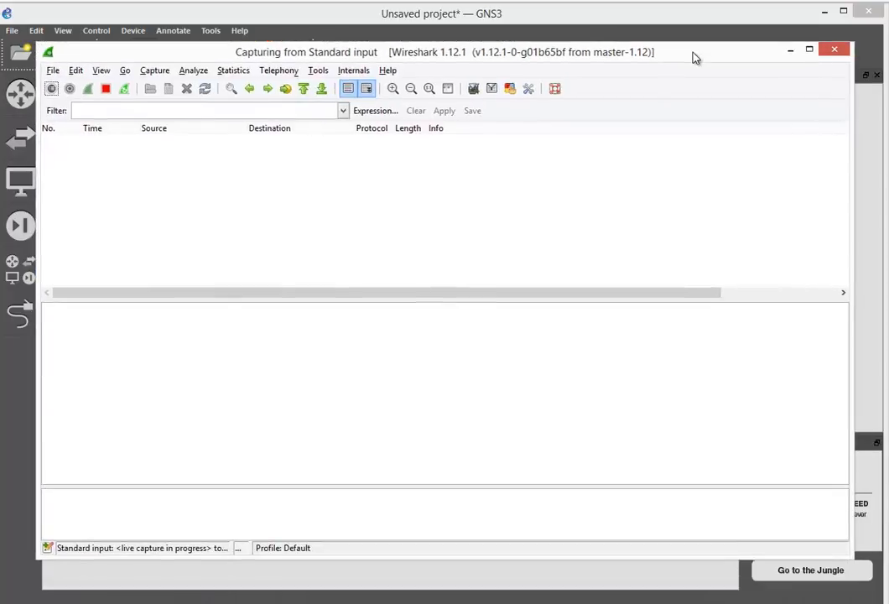
left_click(833, 49)
left_click(560, 361)
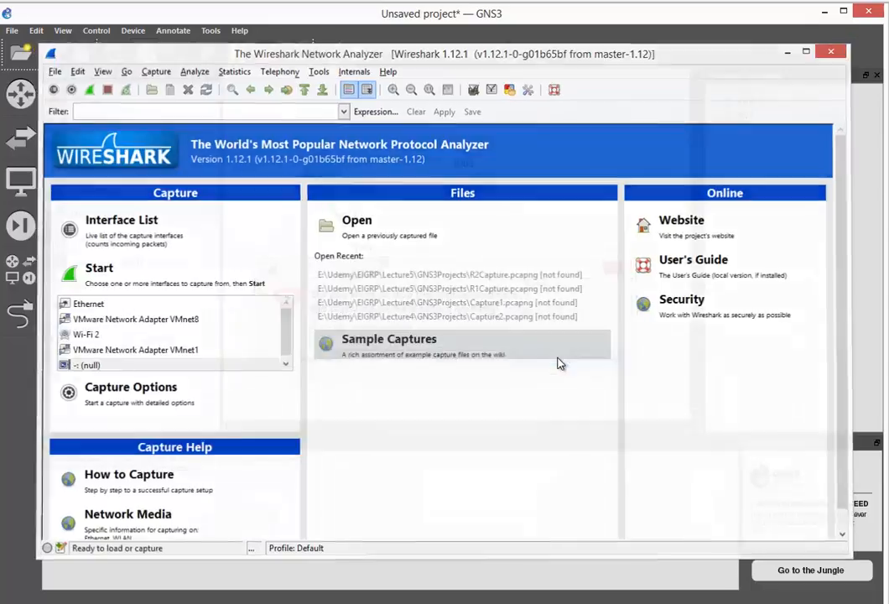